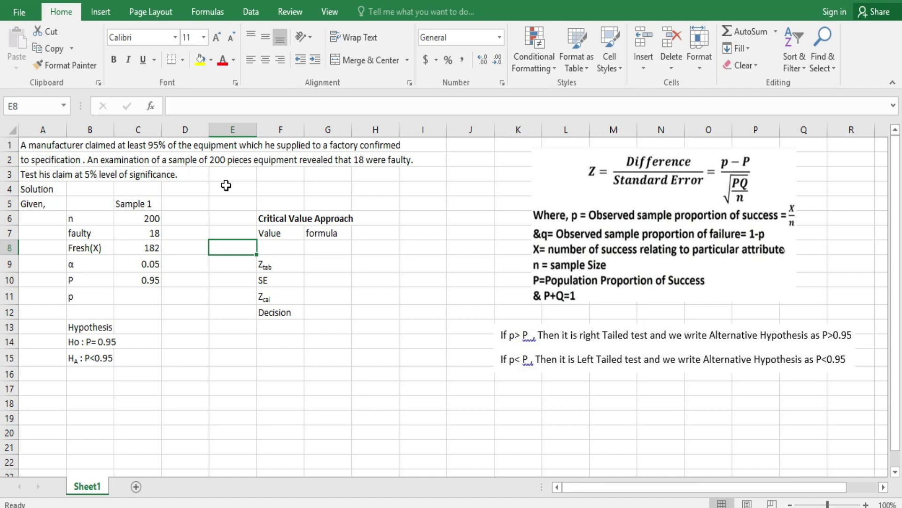
Point out the population proportion P and sample proportion p labels on the sheet.
{"action": "left_click", "coordinate": [131, 146]}
{"action": "left_click", "coordinate": [177, 191]}
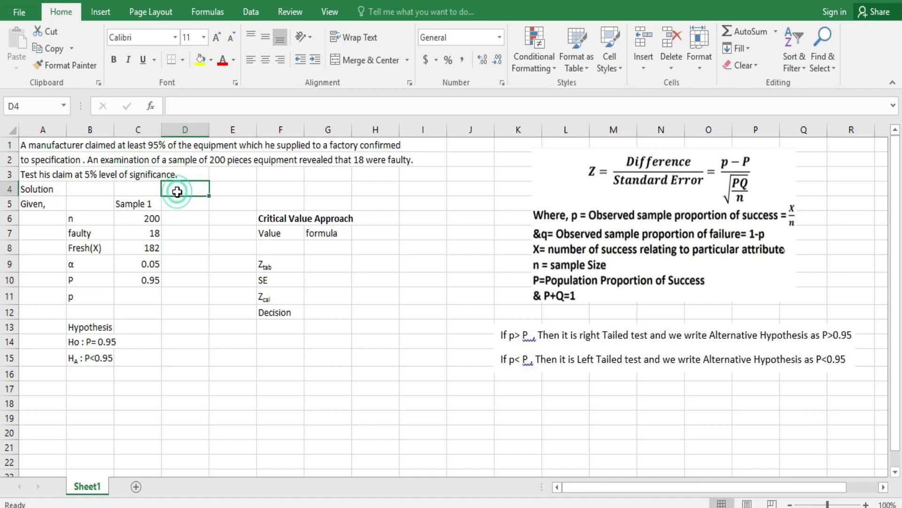
{"action": "left_click", "coordinate": [141, 150]}
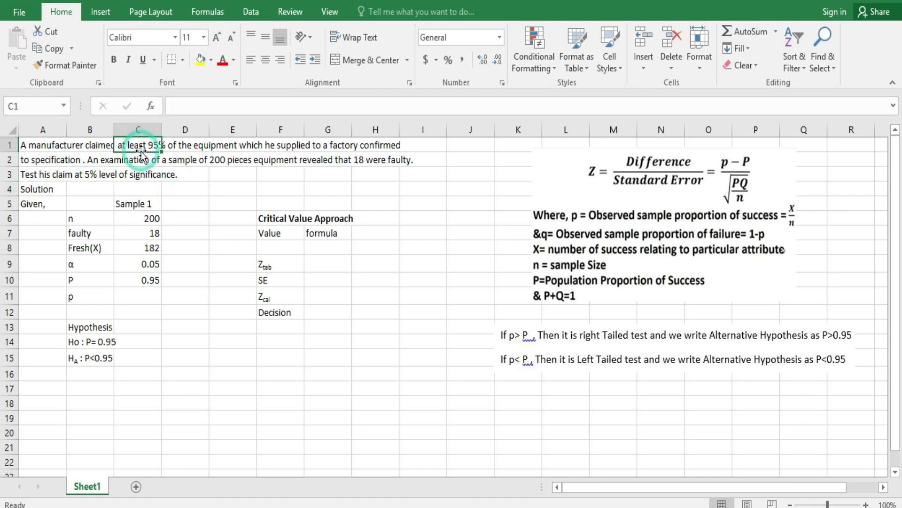
{"action": "left_click", "coordinate": [169, 177]}
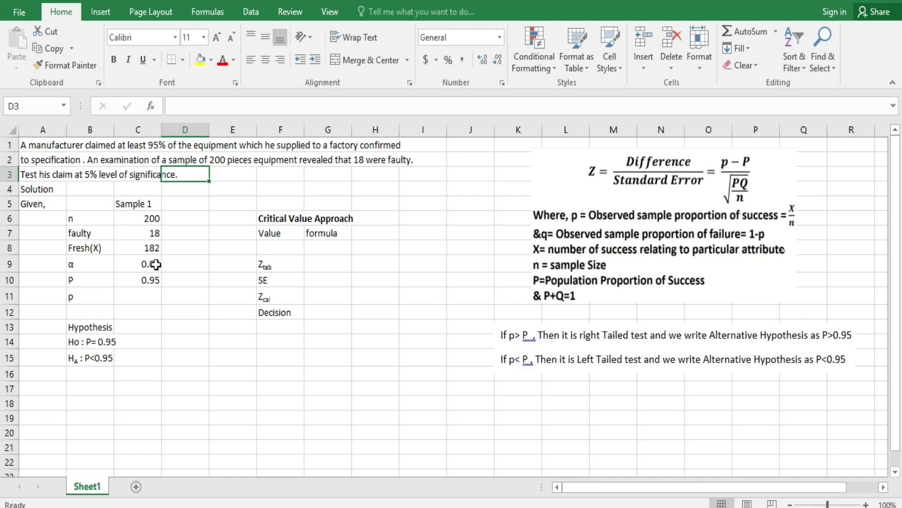
{"action": "left_click", "coordinate": [83, 281]}
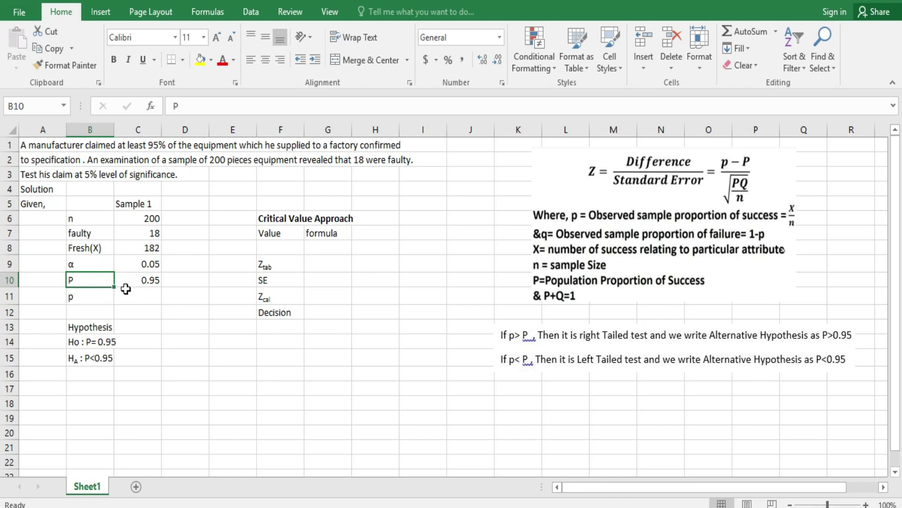
{"action": "left_click", "coordinate": [84, 301]}
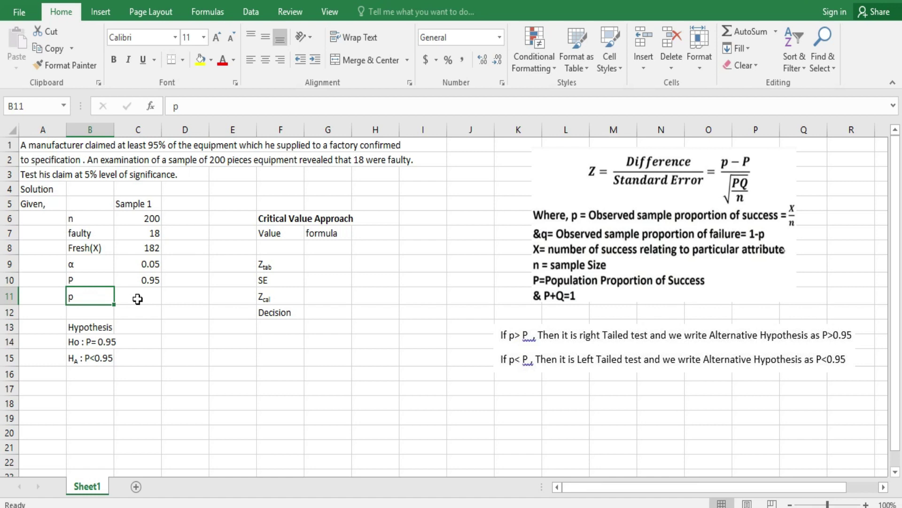
Enter =C8/C6 in C11, dividing 182 fresh pieces by sample size 200 to get 0.91.
{"action": "left_click", "coordinate": [137, 299]}
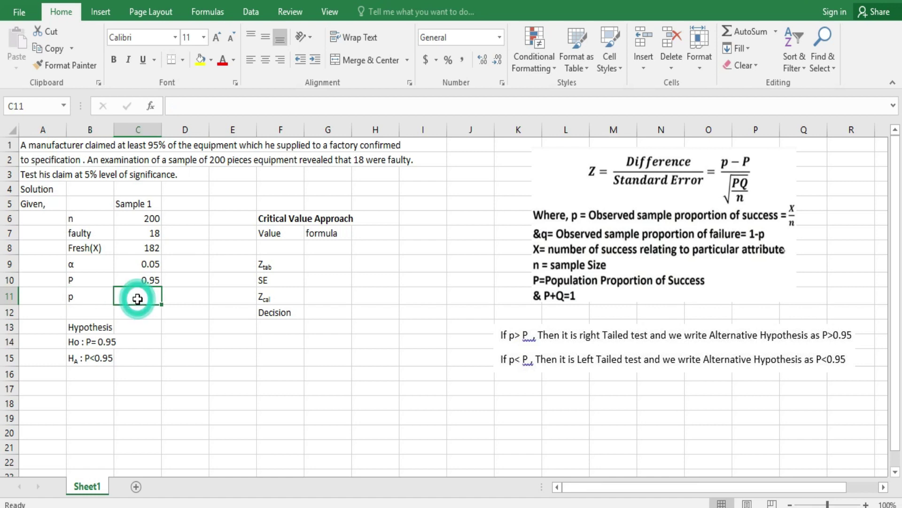
{"action": "type", "text": "="}
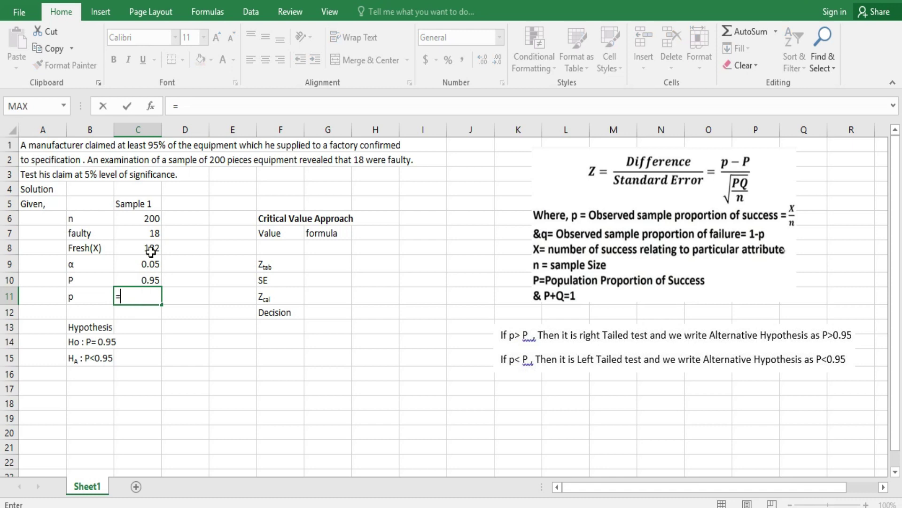
{"action": "left_click", "coordinate": [151, 252]}
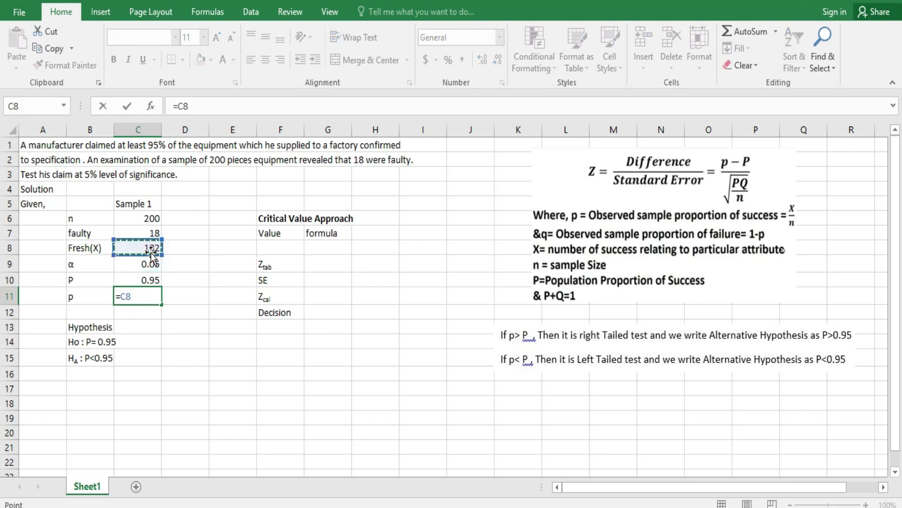
{"action": "type", "text": "/"}
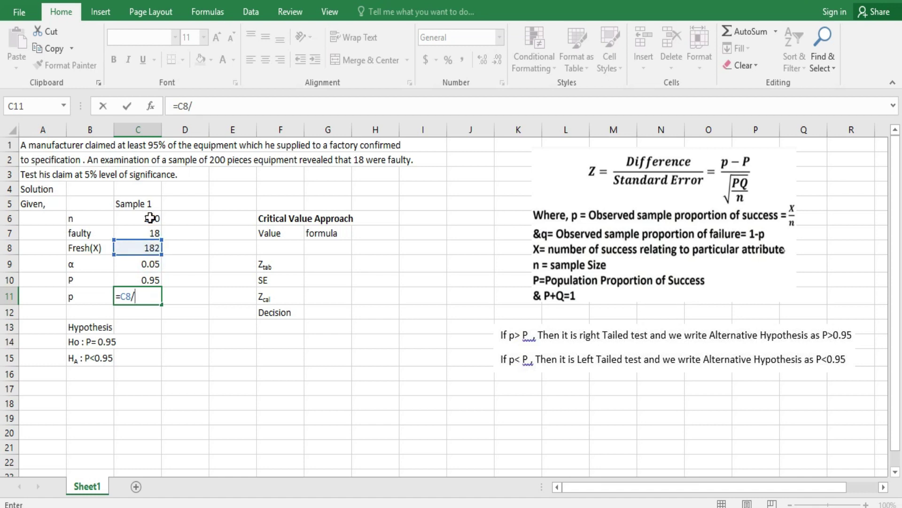
{"action": "left_click", "coordinate": [150, 217]}
{"action": "key", "text": "Return"}
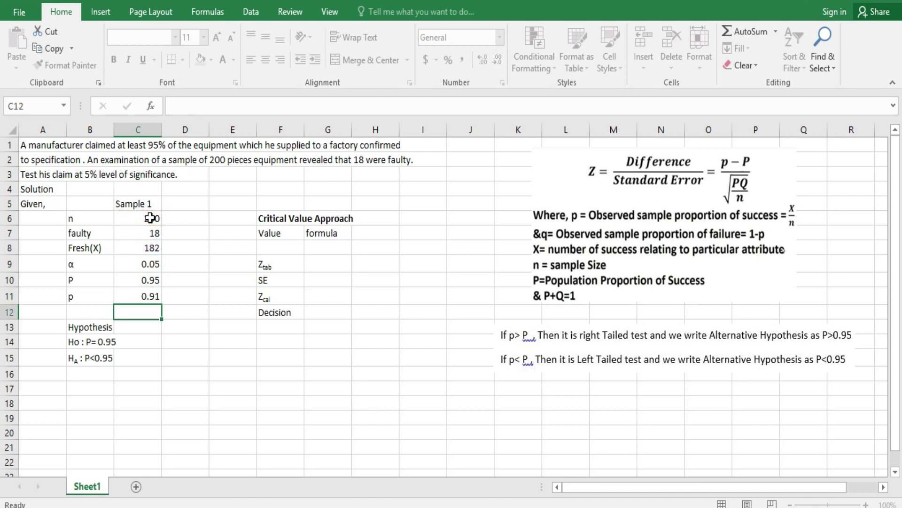
{"action": "left_click", "coordinate": [150, 297]}
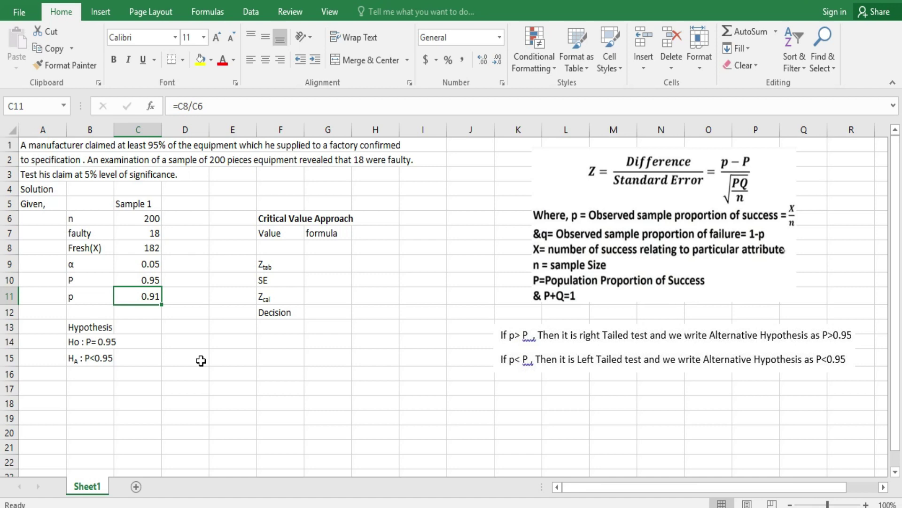
Enter =ABS(NORMSINV(C9)) in G9 to get the critical Z of 1.644854.
{"action": "left_click", "coordinate": [309, 264]}
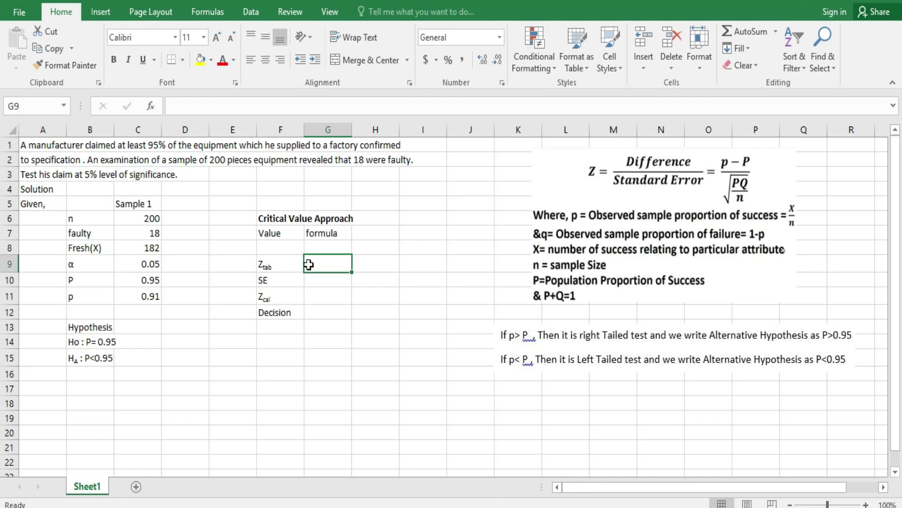
{"action": "type", "text": "="}
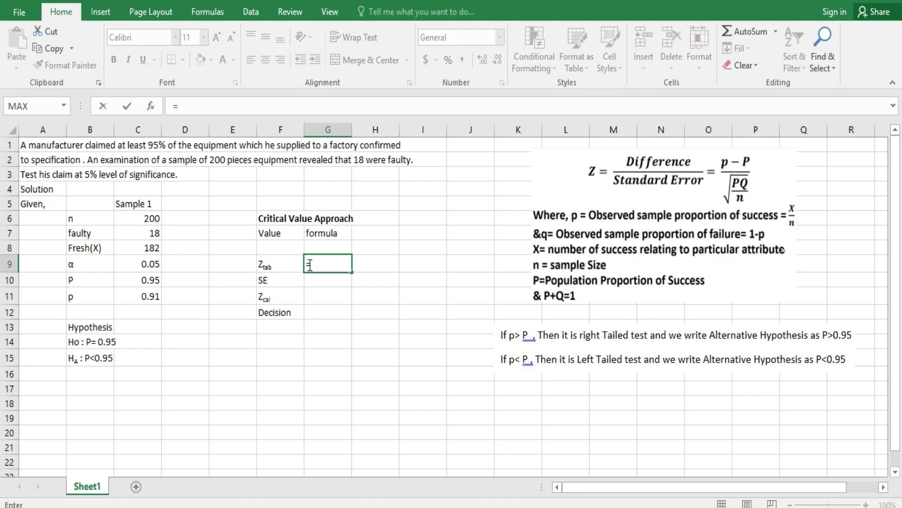
{"action": "type", "text": "ab"}
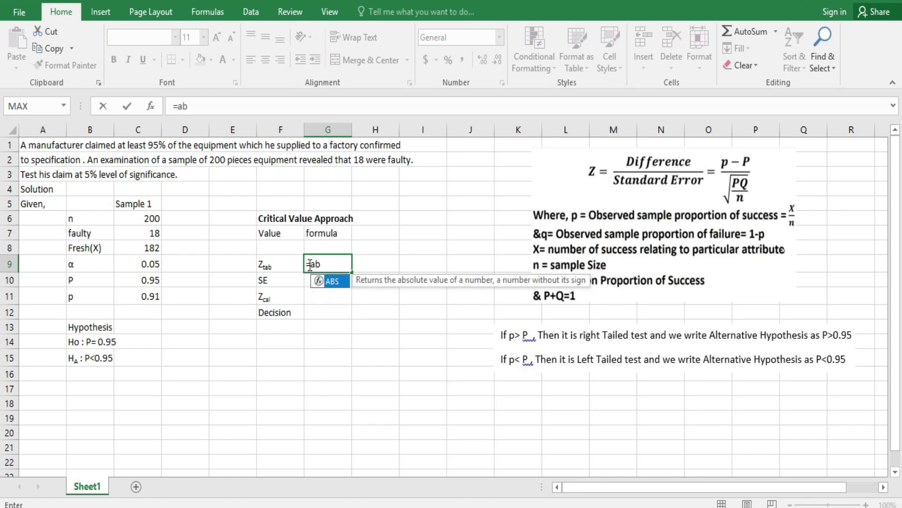
{"action": "double_click", "coordinate": [333, 281]}
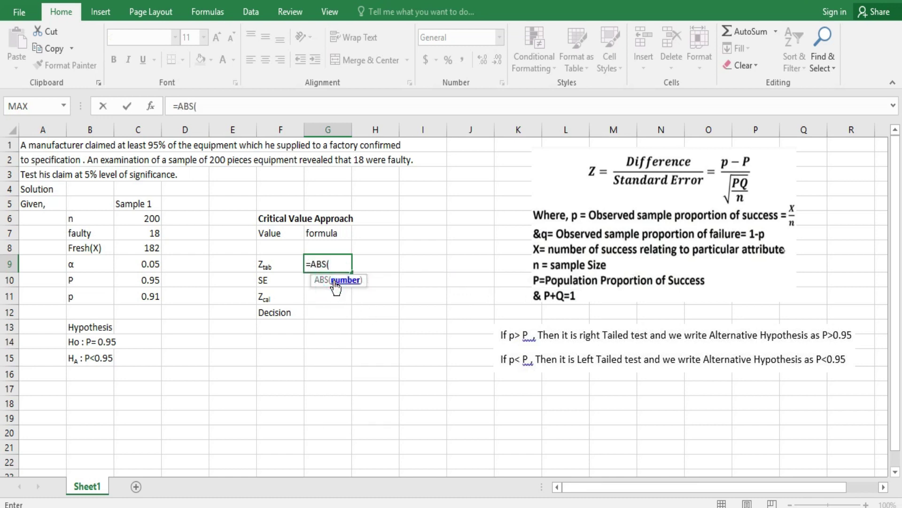
{"action": "type", "text": "n"}
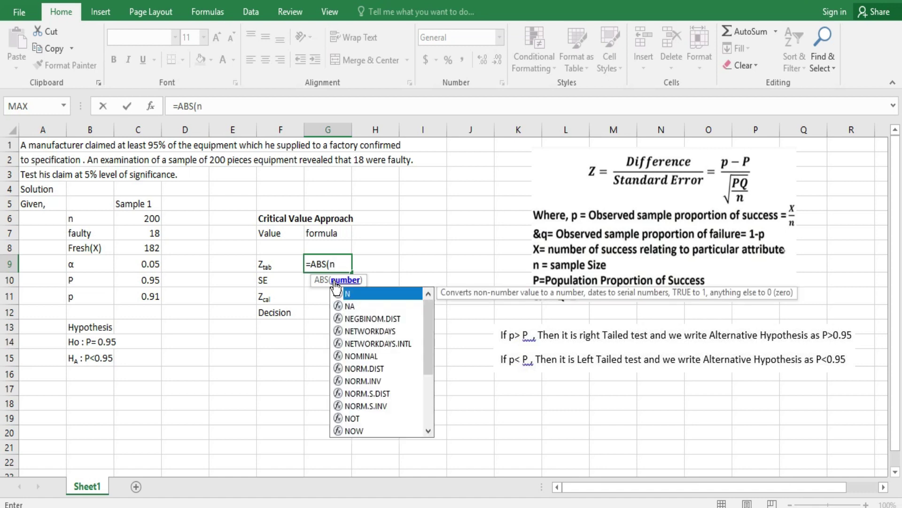
{"action": "type", "text": "orm"}
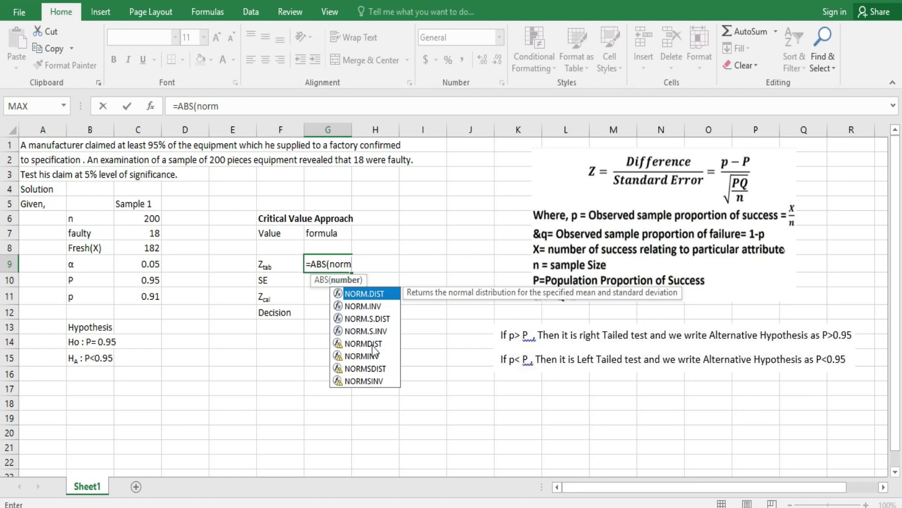
{"action": "double_click", "coordinate": [370, 381]}
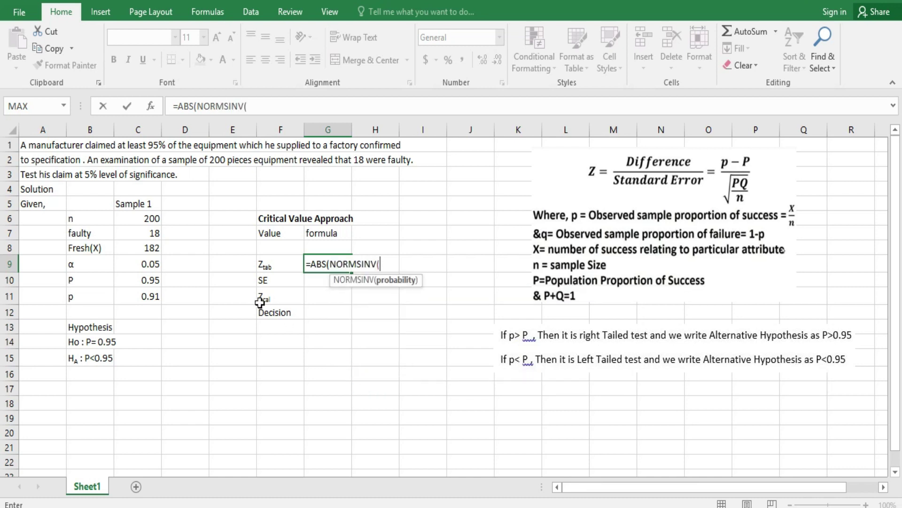
{"action": "left_click", "coordinate": [155, 264]}
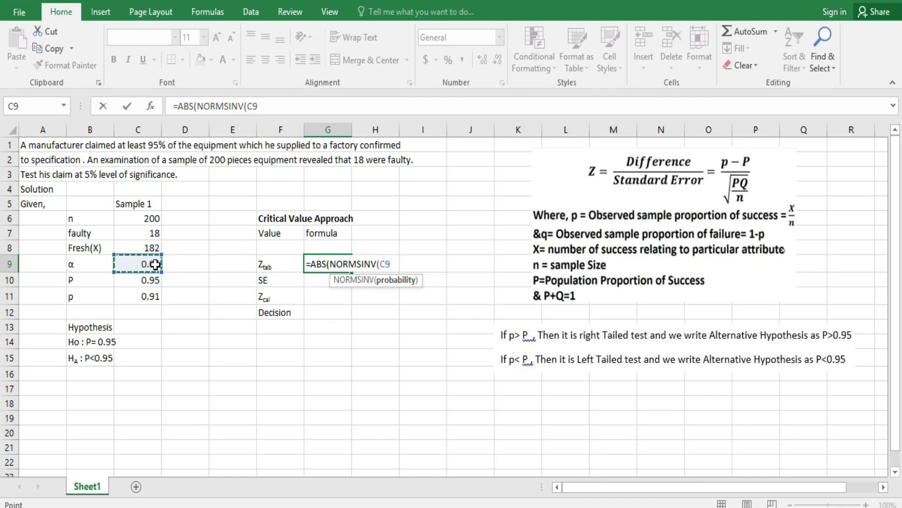
{"action": "left_click", "coordinate": [155, 264]}
{"action": "type", "text": "))"}
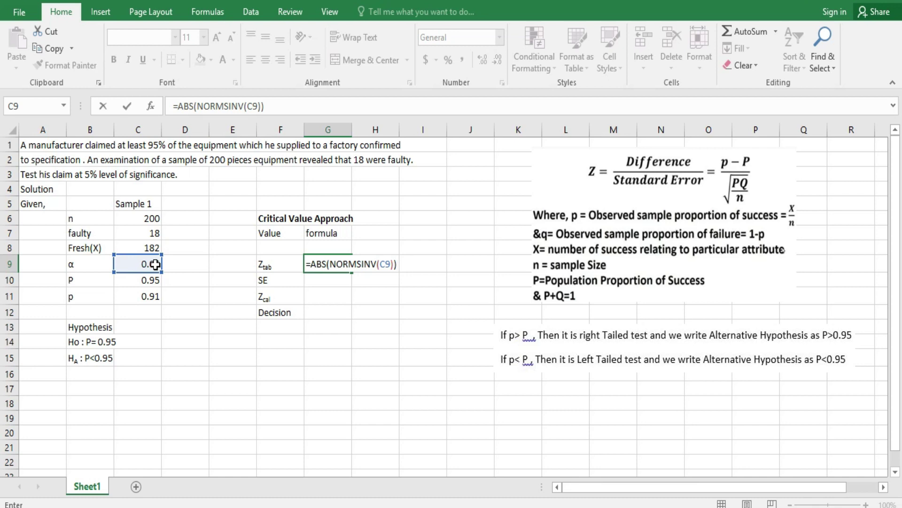
{"action": "key", "text": "Return"}
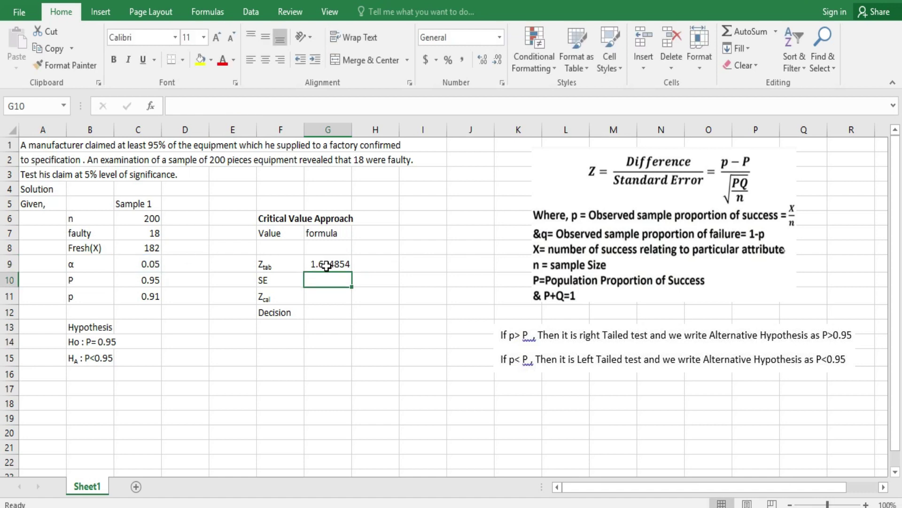
Move the Value and formula headings into columns G and H beside the Z-table value.
{"action": "left_click", "coordinate": [327, 265]}
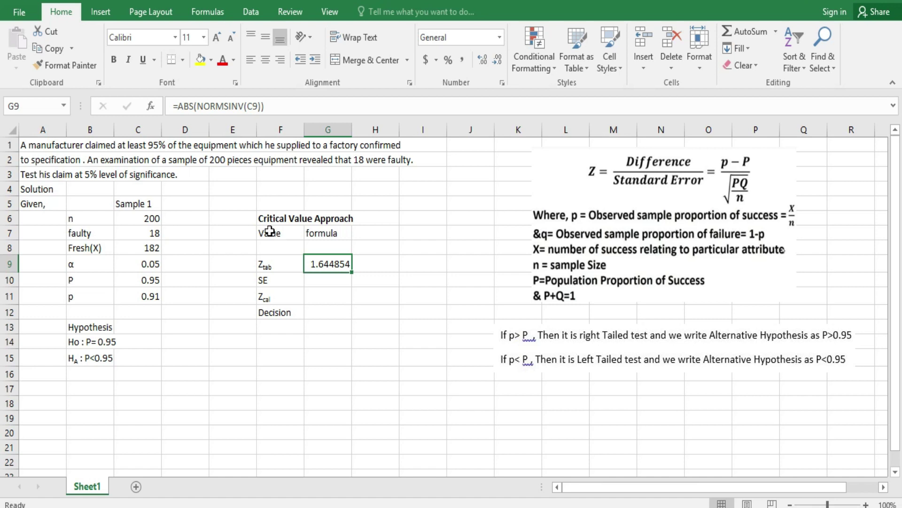
{"action": "left_click_drag", "start_coordinate": [272, 233], "coordinate": [363, 230]}
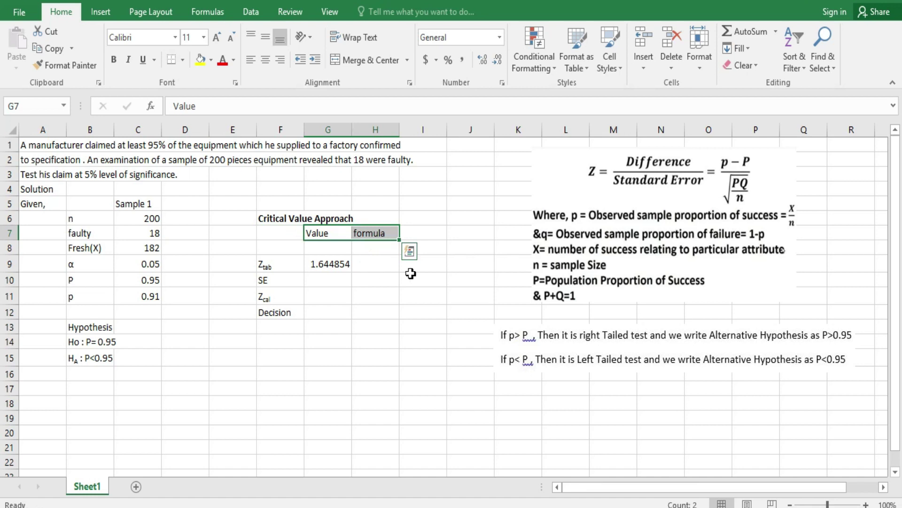
{"action": "left_click", "coordinate": [373, 266]}
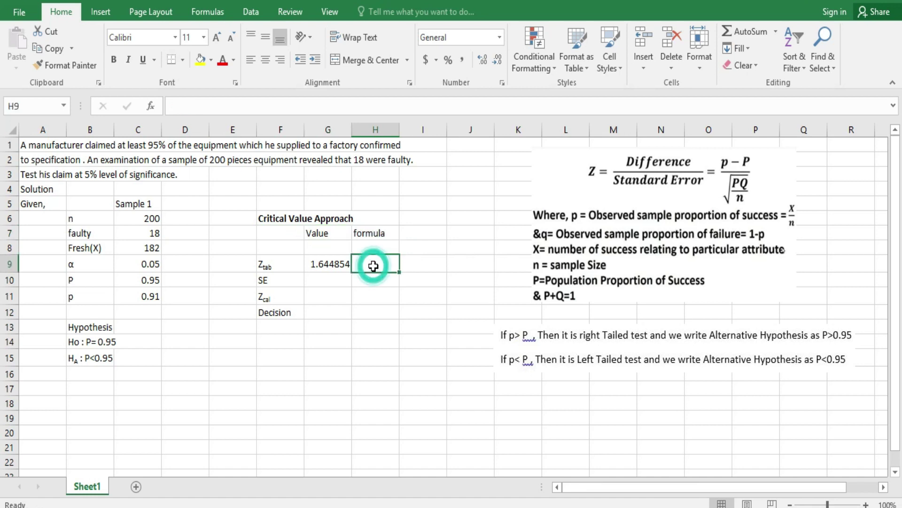
{"action": "left_click", "coordinate": [331, 268]}
{"action": "left_click", "coordinate": [373, 258]}
{"action": "left_click", "coordinate": [334, 263]}
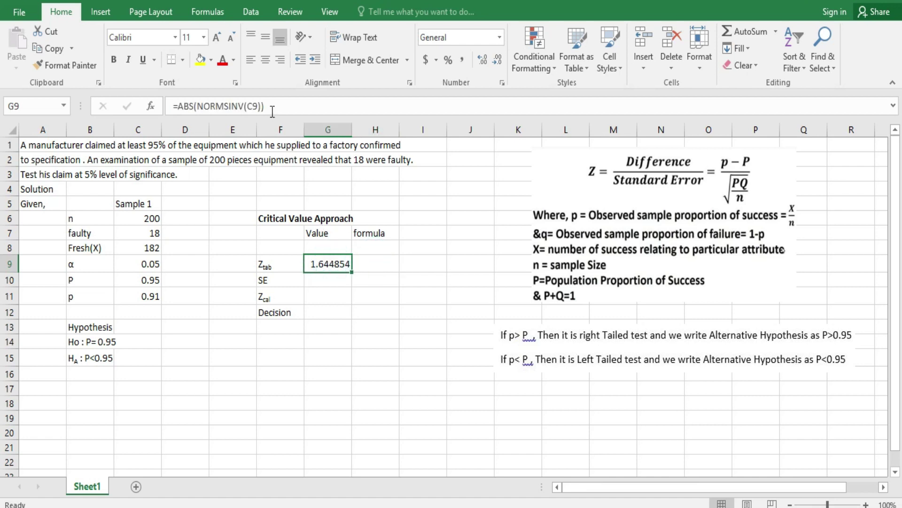
Copy G9's formula and paste it as text into H9 after an apostrophe.
{"action": "left_click_drag", "start_coordinate": [268, 106], "coordinate": [160, 106]}
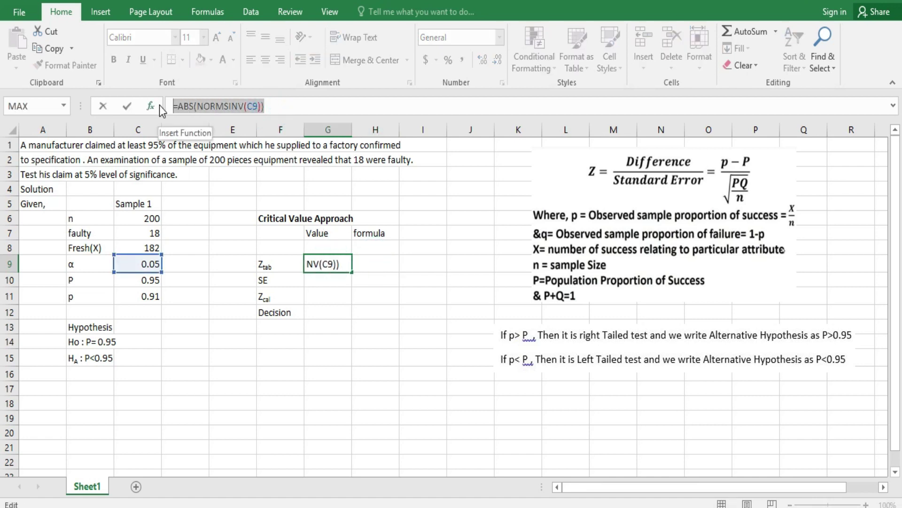
{"action": "key", "text": "ctrl+c"}
{"action": "left_click", "coordinate": [105, 110]}
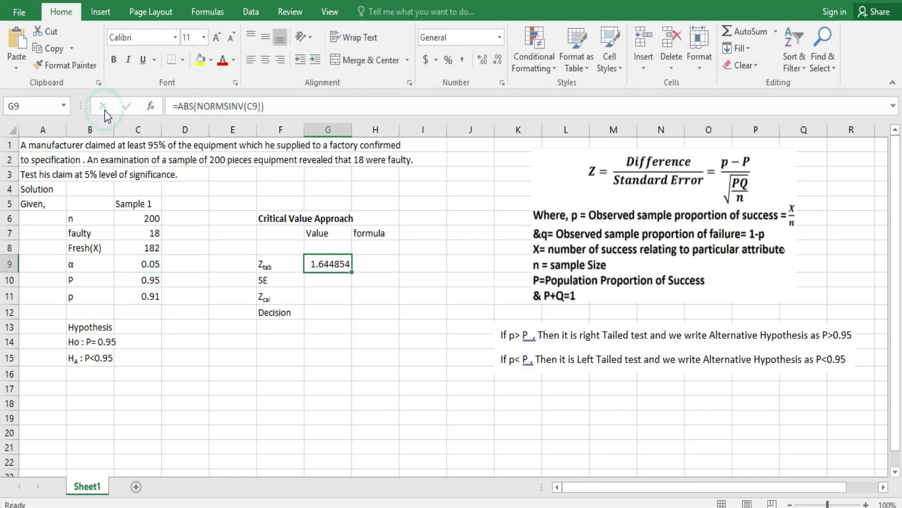
{"action": "left_click", "coordinate": [367, 272]}
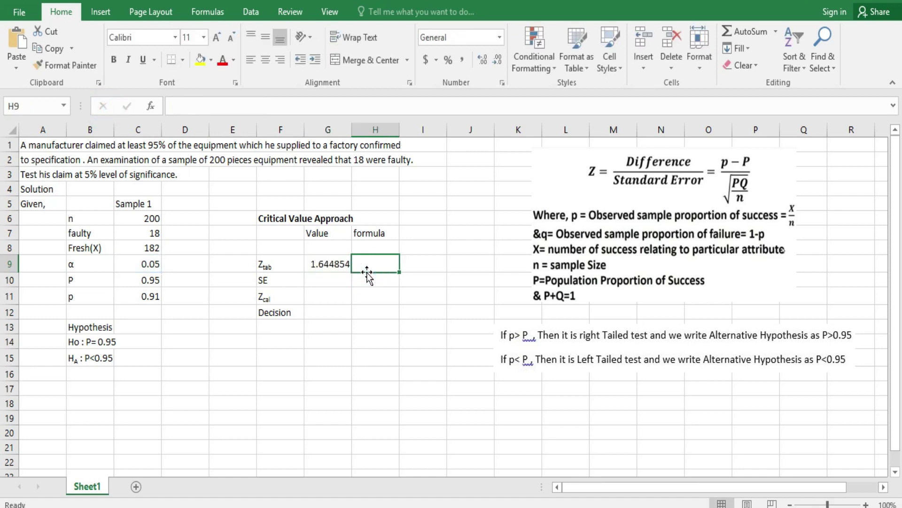
{"action": "type", "text": "'"}
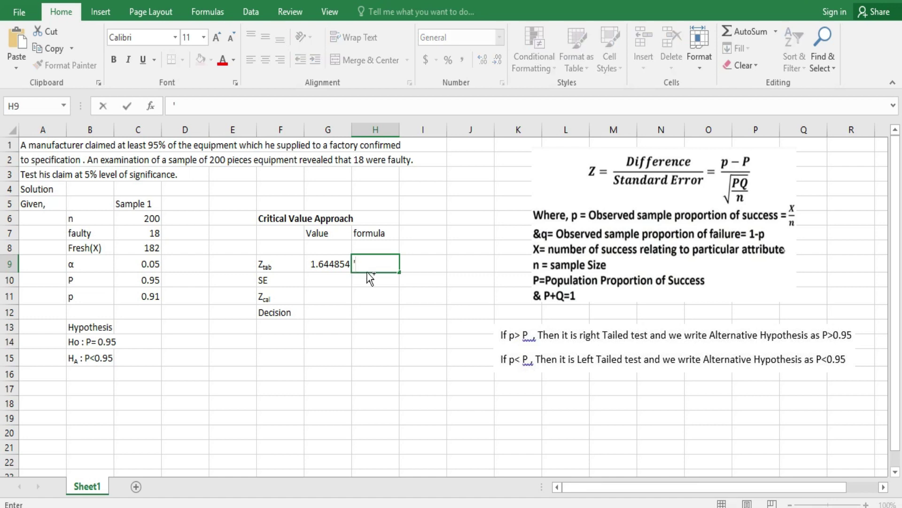
{"action": "key", "text": "ctrl+v"}
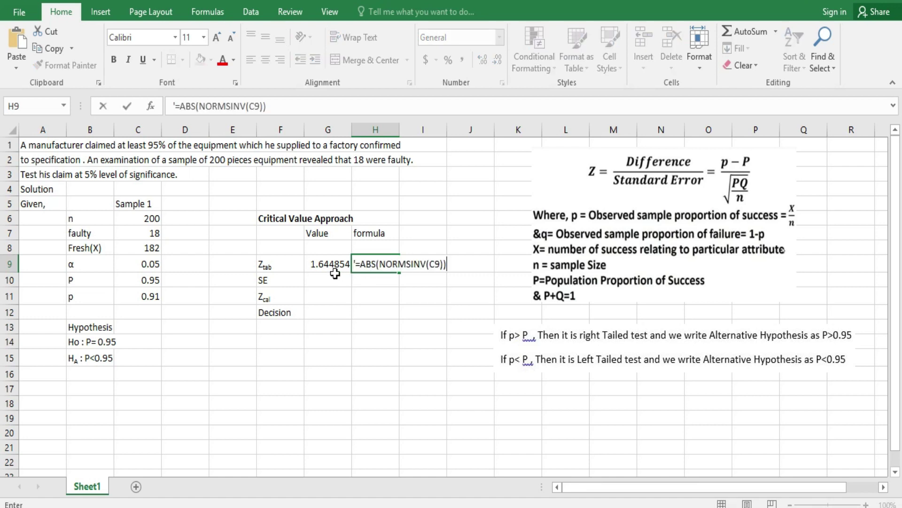
{"action": "left_click", "coordinate": [332, 279]}
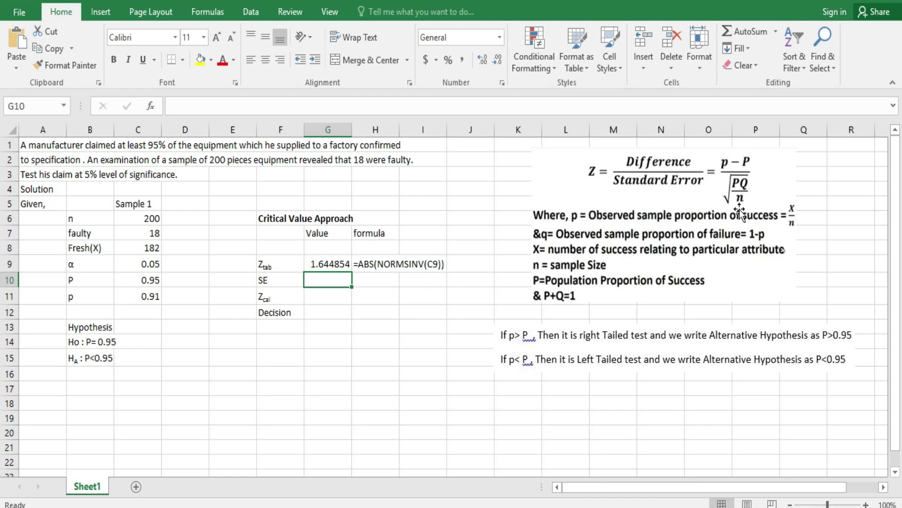
Enter =SQRT(C10*(1-C10)/C6) in G10 for a standard error of 0.015411.
{"action": "type", "text": "="}
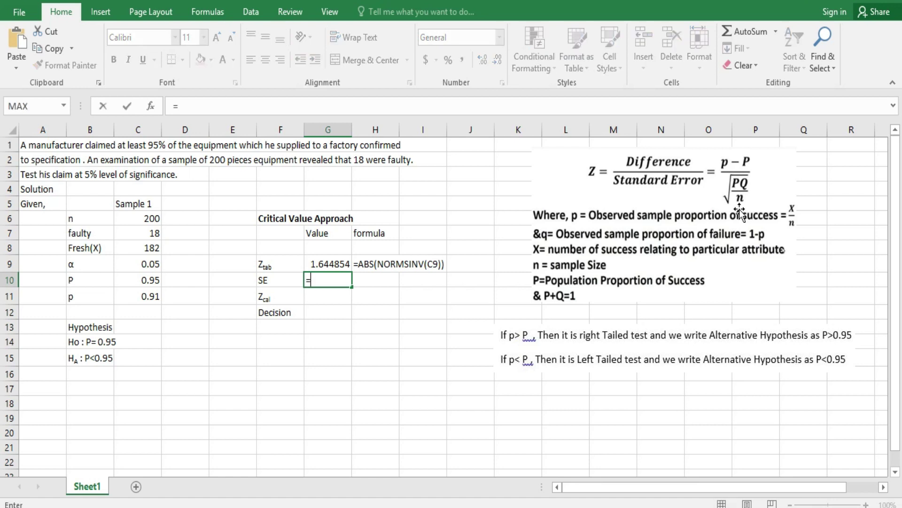
{"action": "type", "text": "sqr"}
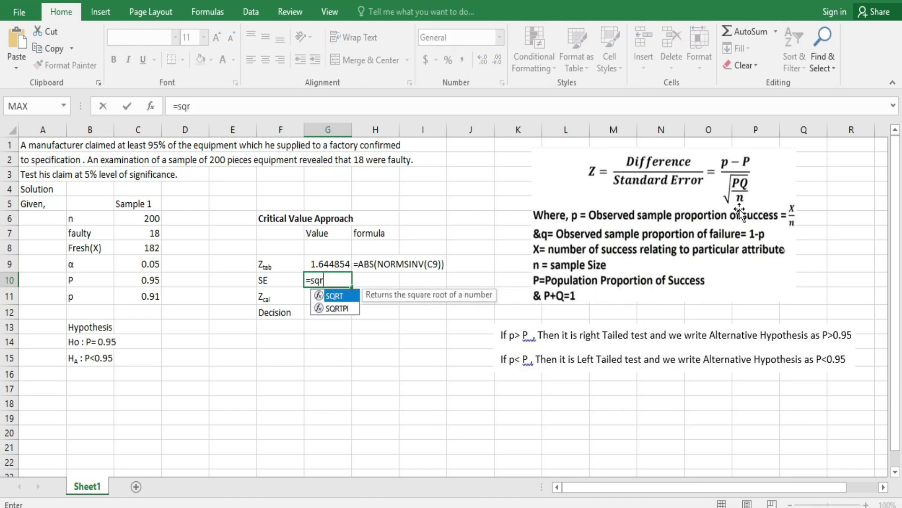
{"action": "type", "text": "t"}
{"action": "double_click", "coordinate": [342, 298]}
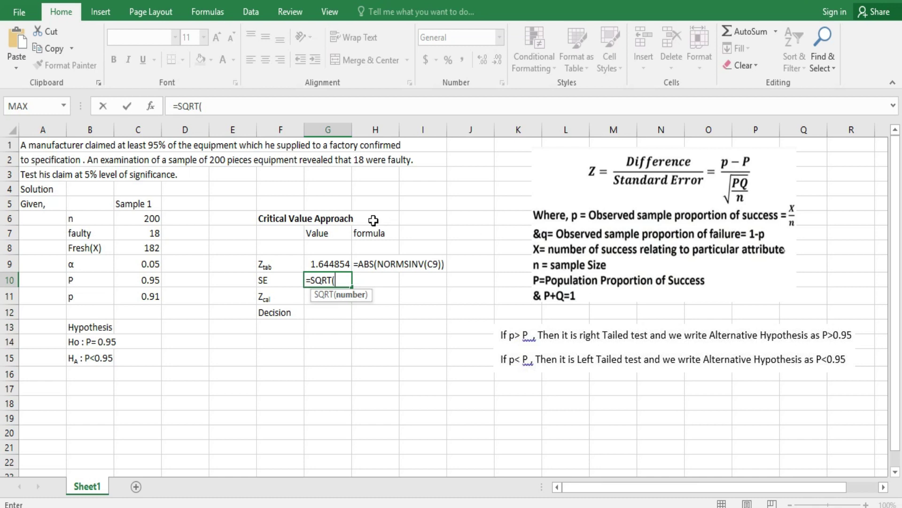
{"action": "left_click", "coordinate": [150, 281]}
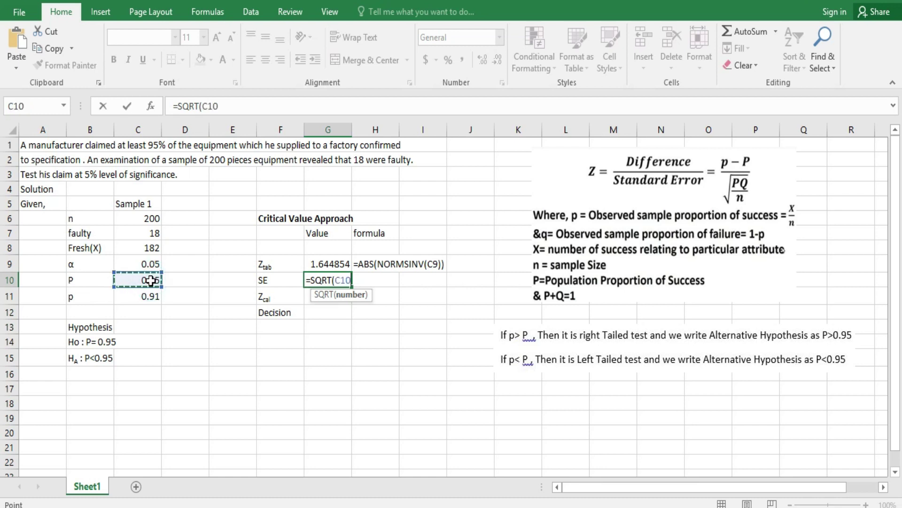
{"action": "type", "text": "*"}
{"action": "type", "text": "(1"}
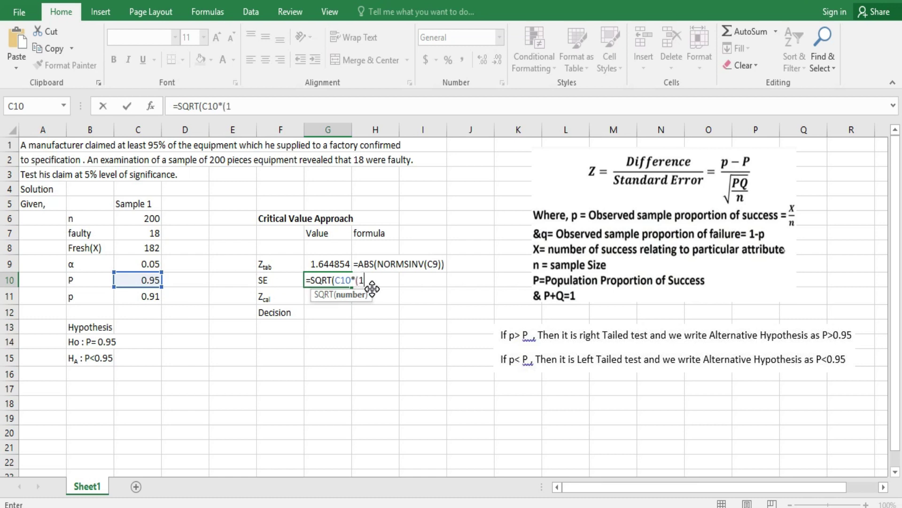
{"action": "type", "text": "-"}
{"action": "left_click", "coordinate": [140, 283]}
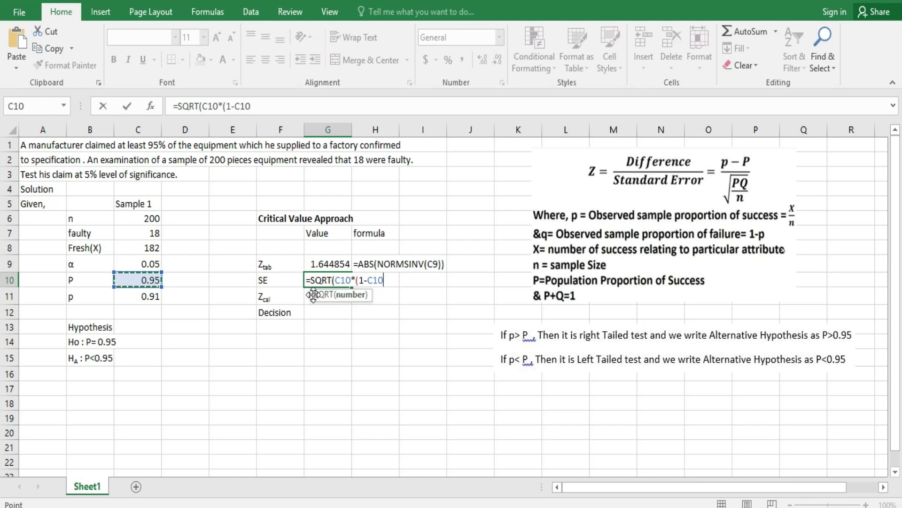
{"action": "type", "text": ")"}
{"action": "type", "text": "/"}
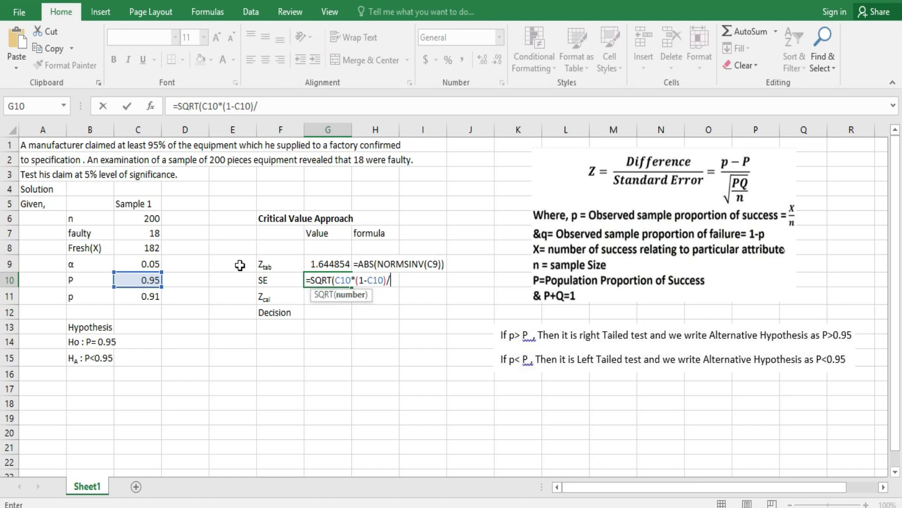
{"action": "left_click", "coordinate": [137, 220]}
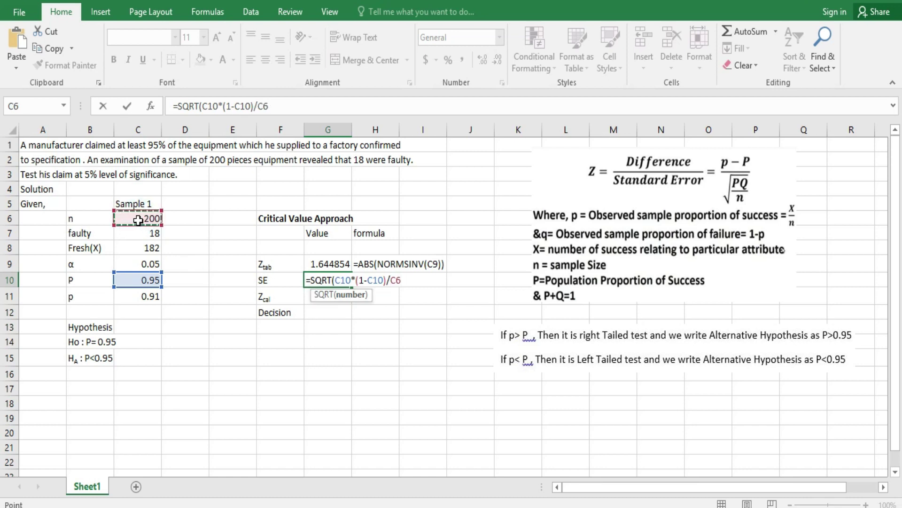
{"action": "type", "text": ")"}
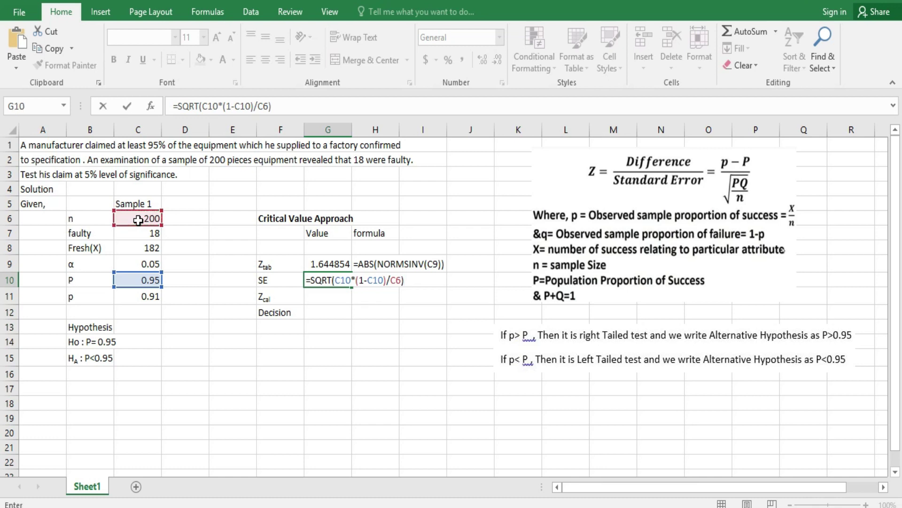
{"action": "key", "text": "Return"}
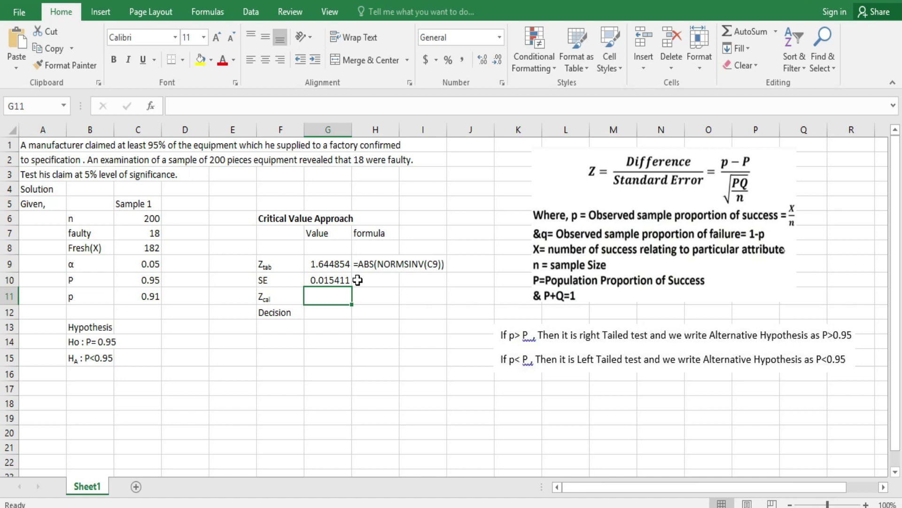
Write the SE formula as text '=SQRT(C10*(1-C10)/C6) in H10.
{"action": "left_click", "coordinate": [336, 281]}
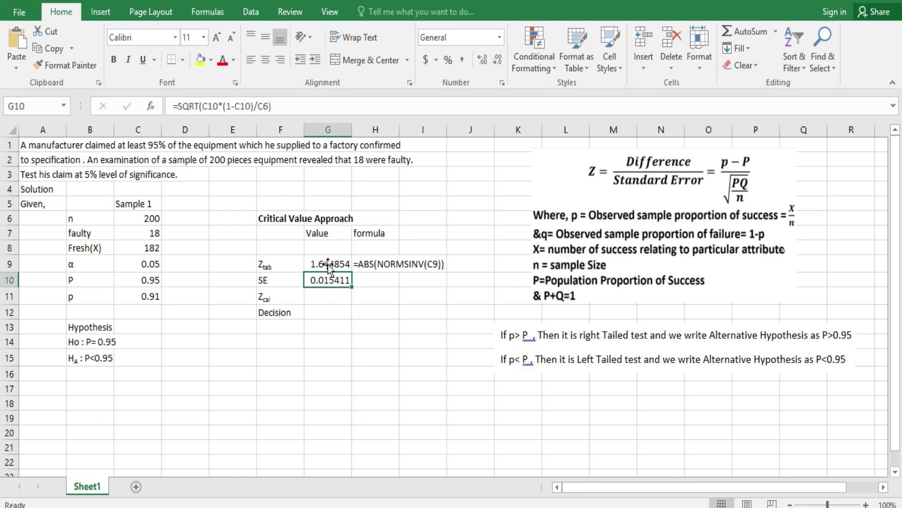
{"action": "left_click_drag", "start_coordinate": [275, 105], "coordinate": [149, 113]}
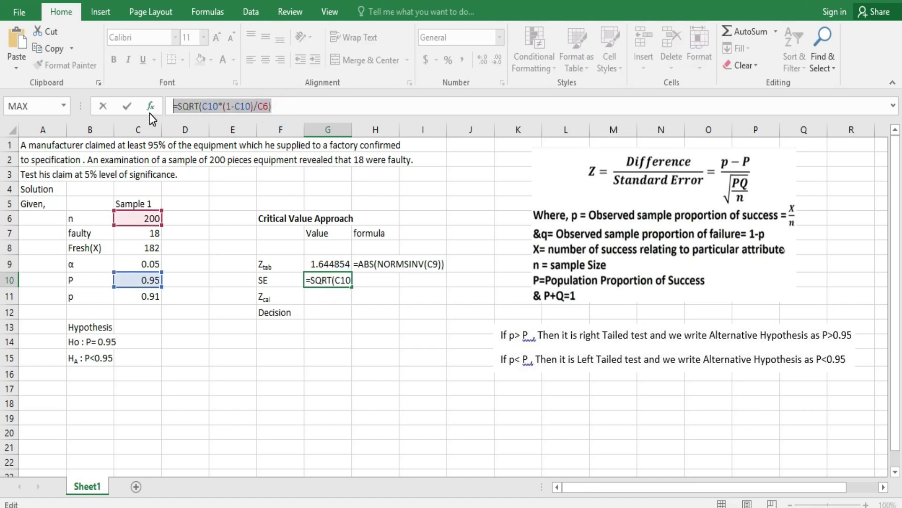
{"action": "left_click", "coordinate": [109, 105]}
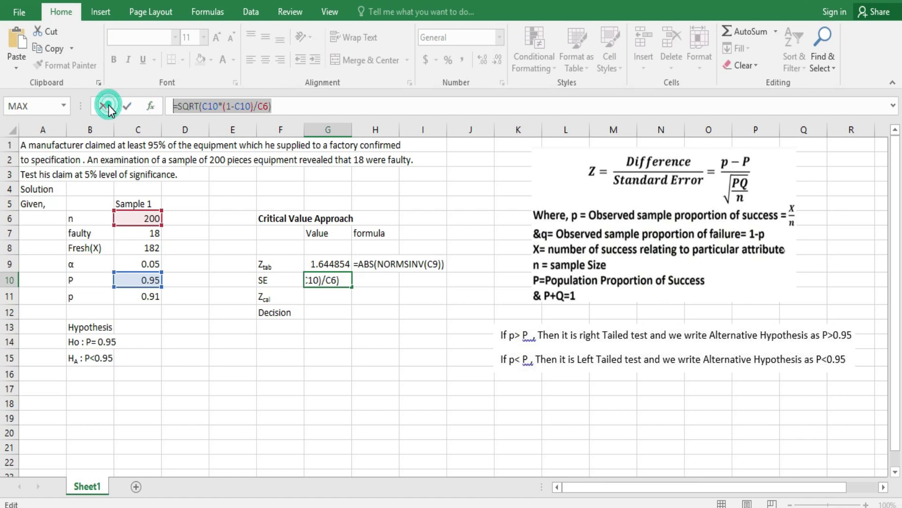
{"action": "left_click", "coordinate": [381, 275]}
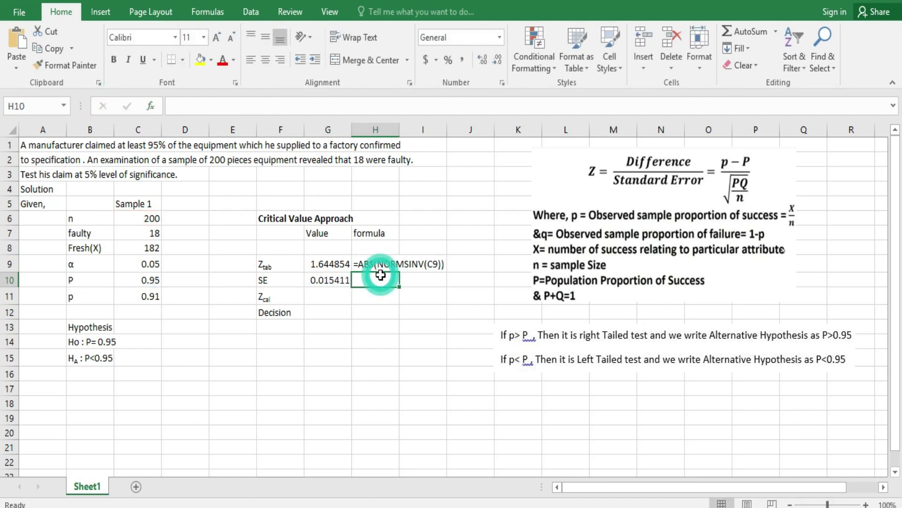
{"action": "type", "text": "'"}
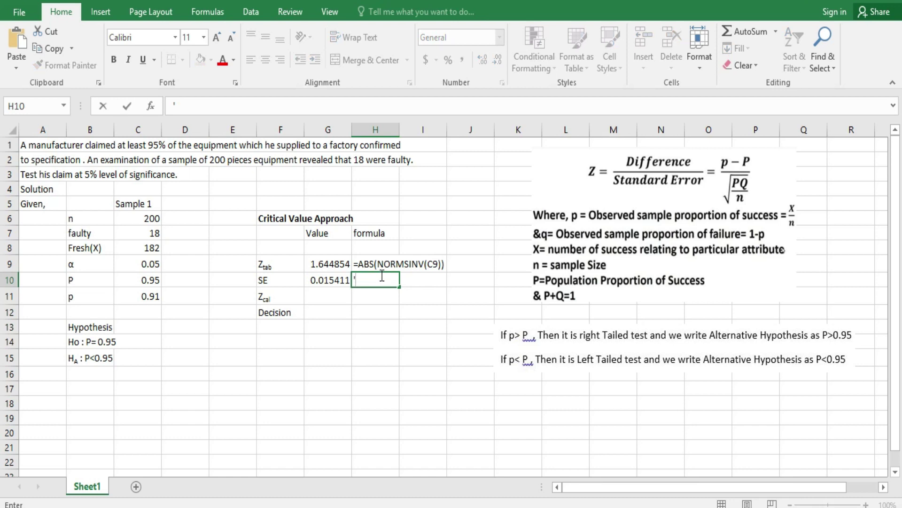
{"action": "type", "text": "=SQRT(C10*(1-C10)/C6)"}
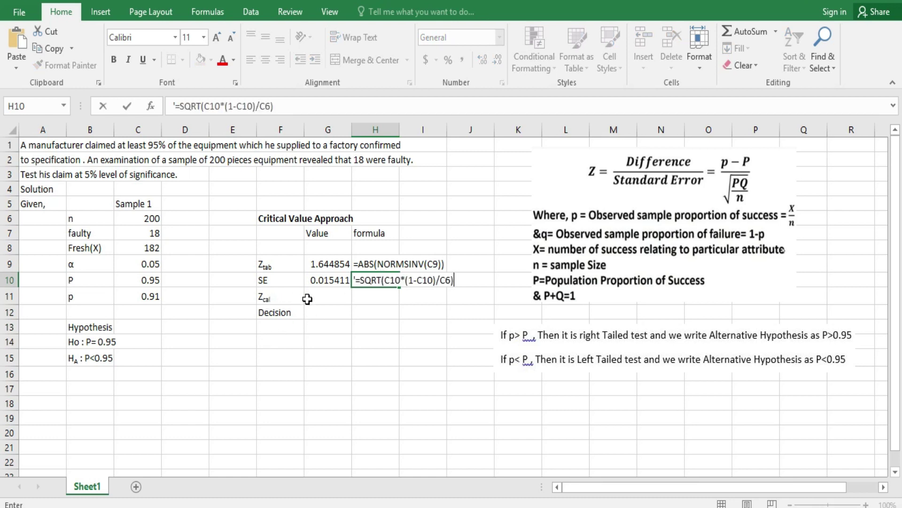
{"action": "left_click", "coordinate": [328, 300]}
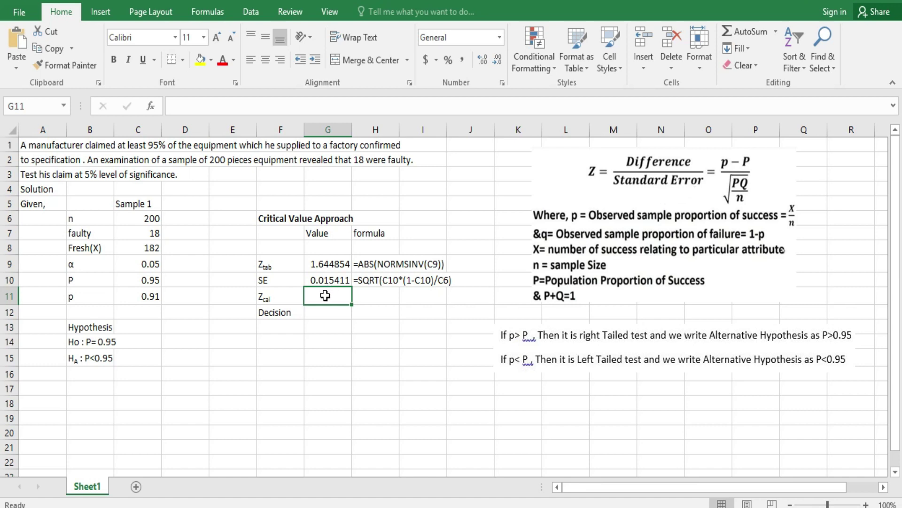
Enter =ABS(C11-C10)/G10 in G11, giving a Z-calculated value of 2.595543.
{"action": "type", "text": "="}
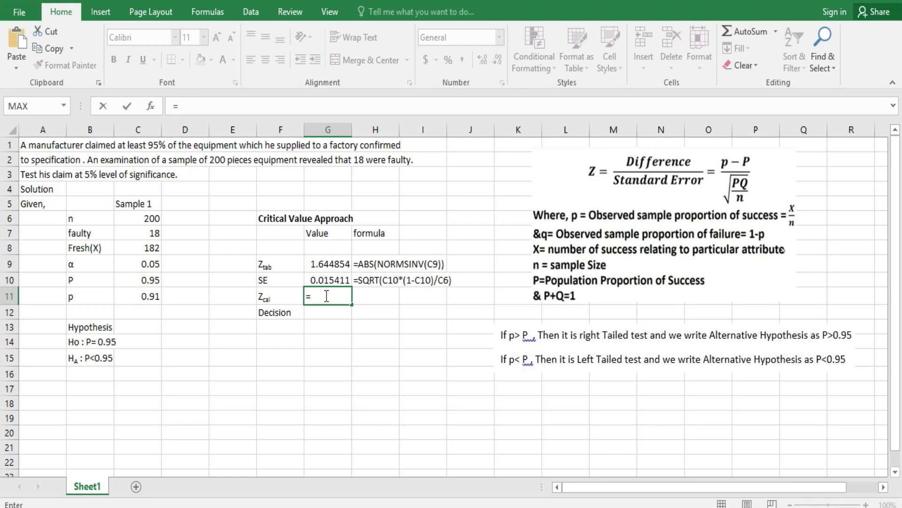
{"action": "type", "text": "ab"}
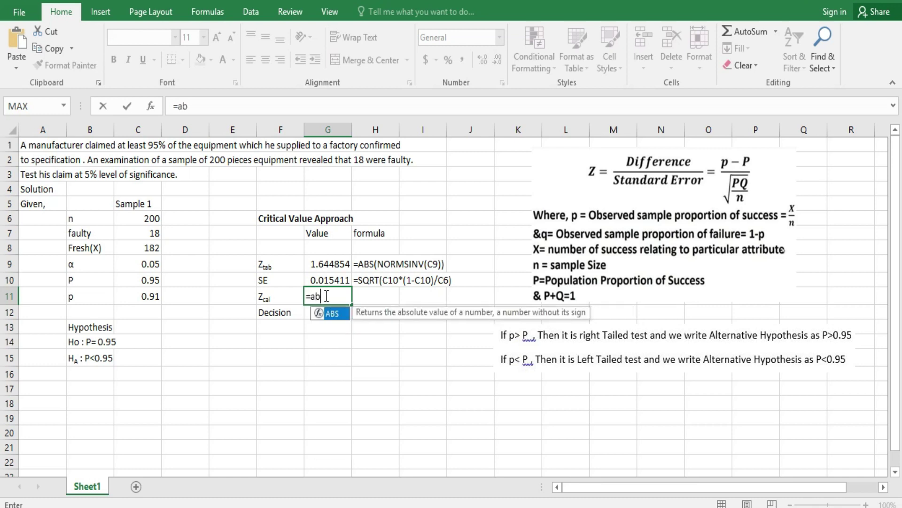
{"action": "double_click", "coordinate": [332, 311]}
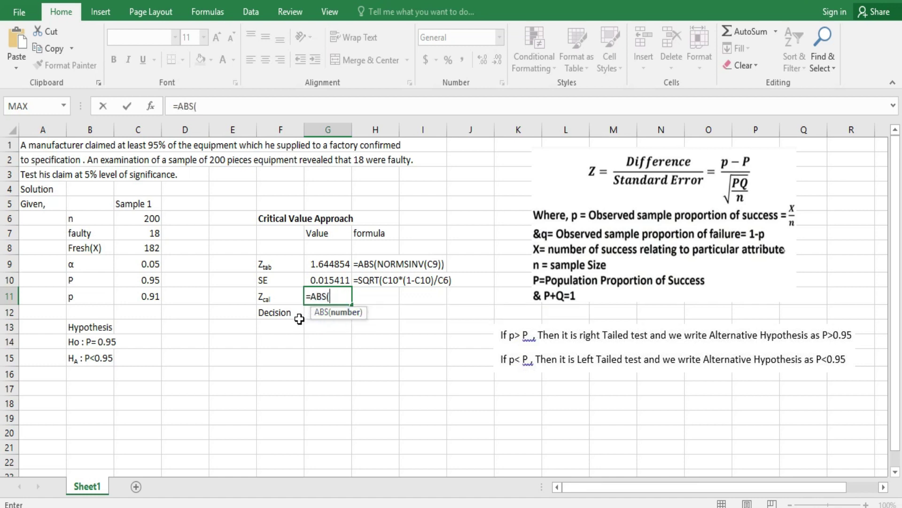
{"action": "left_click", "coordinate": [146, 296]}
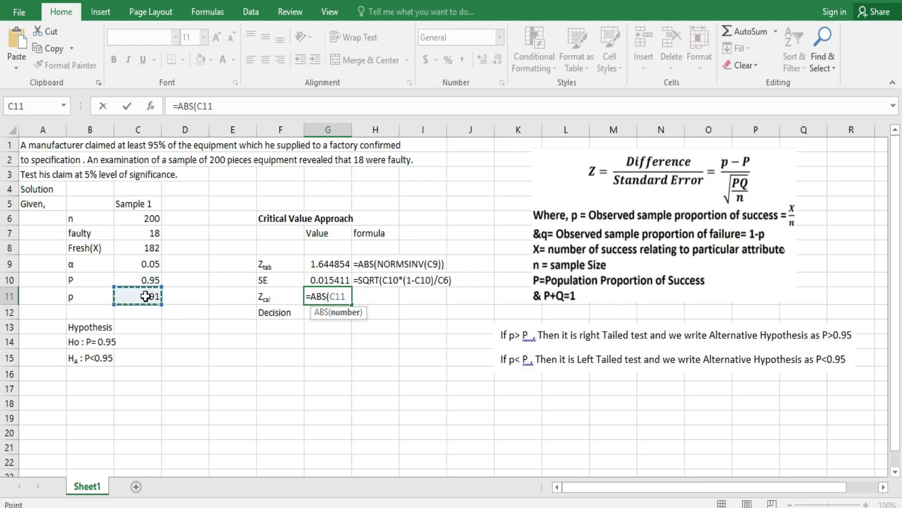
{"action": "type", "text": "-"}
{"action": "left_click", "coordinate": [146, 280]}
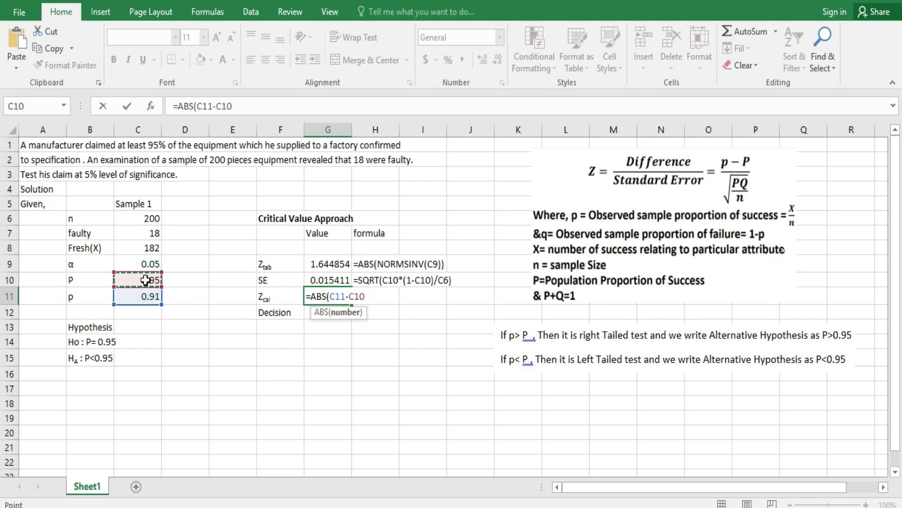
{"action": "type", "text": ")"}
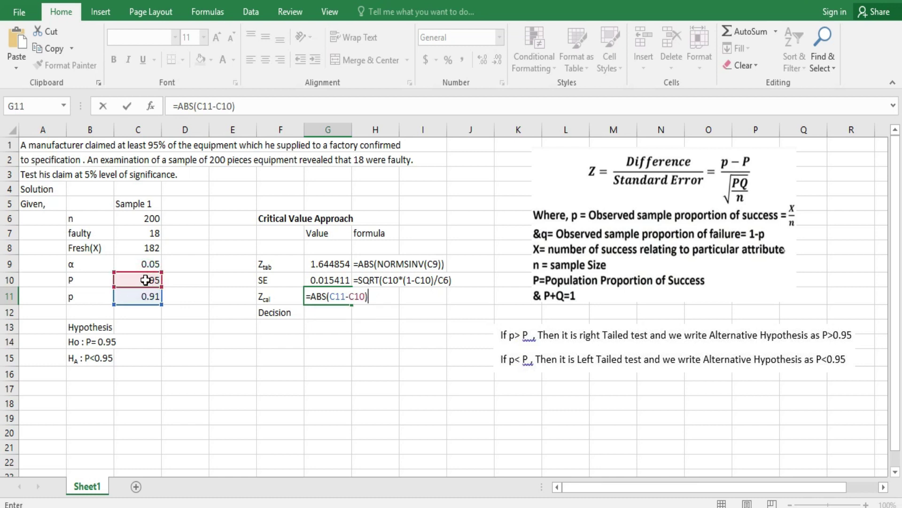
{"action": "type", "text": "/"}
{"action": "left_click", "coordinate": [332, 280]}
{"action": "key", "text": "Return"}
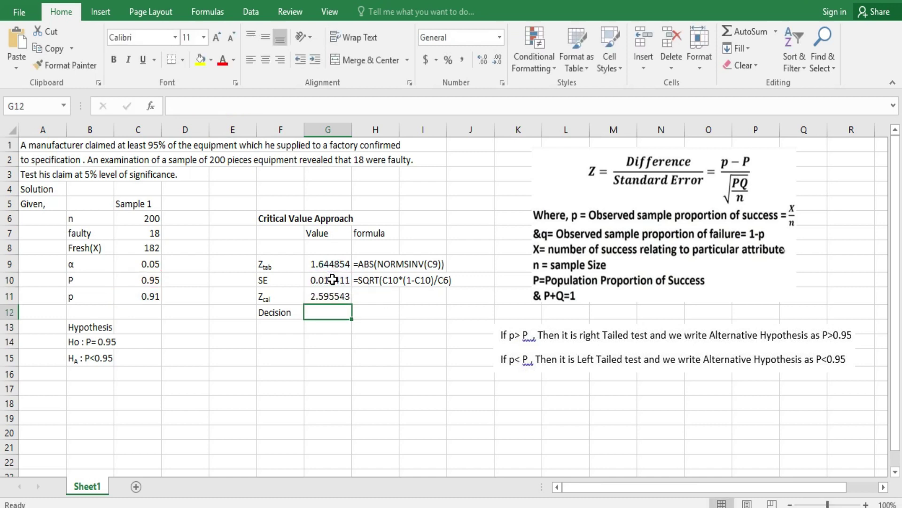
Copy G11's formula and paste it as text =ABS(C11-C10)/G10 into H11.
{"action": "left_click", "coordinate": [329, 297]}
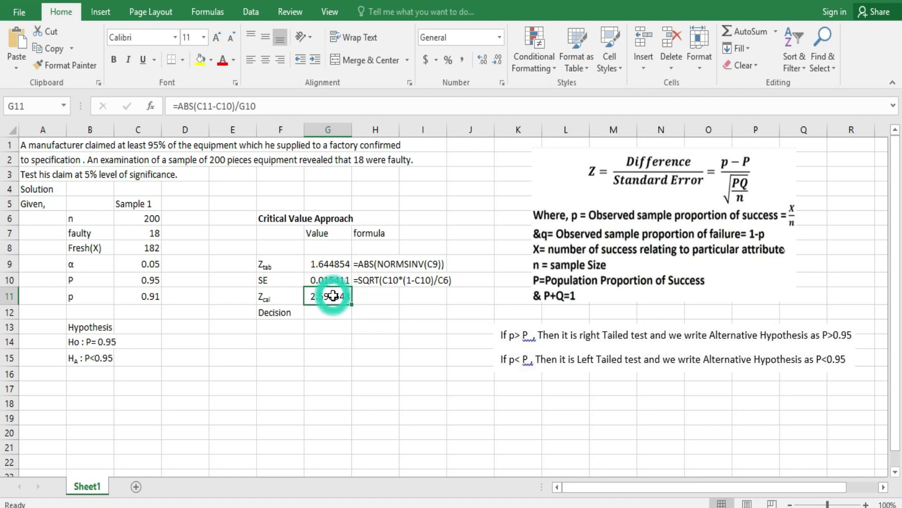
{"action": "left_click_drag", "start_coordinate": [257, 106], "coordinate": [174, 103]}
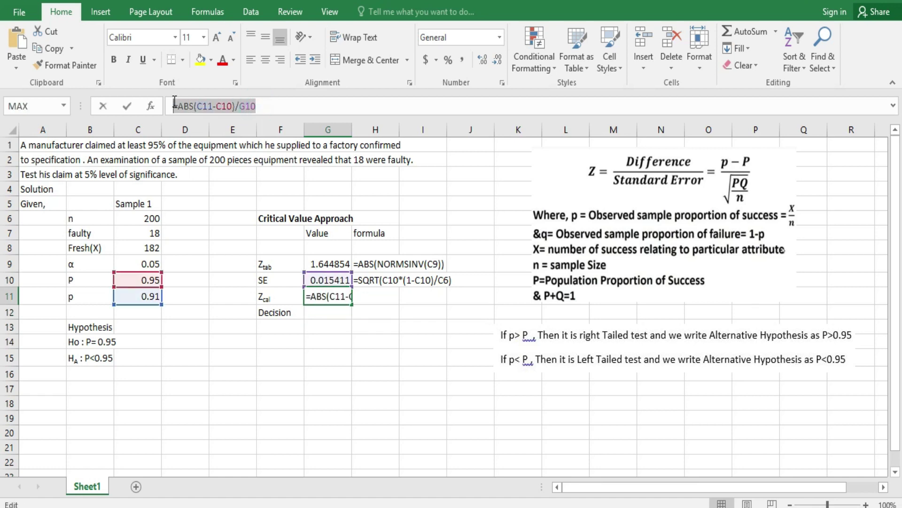
{"action": "left_click", "coordinate": [103, 106]}
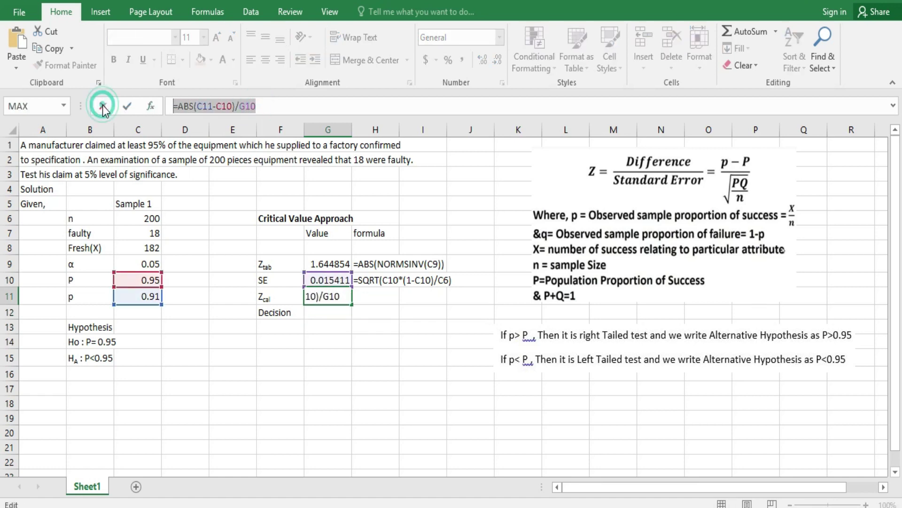
{"action": "left_click", "coordinate": [369, 296]}
{"action": "double_click", "coordinate": [370, 295]}
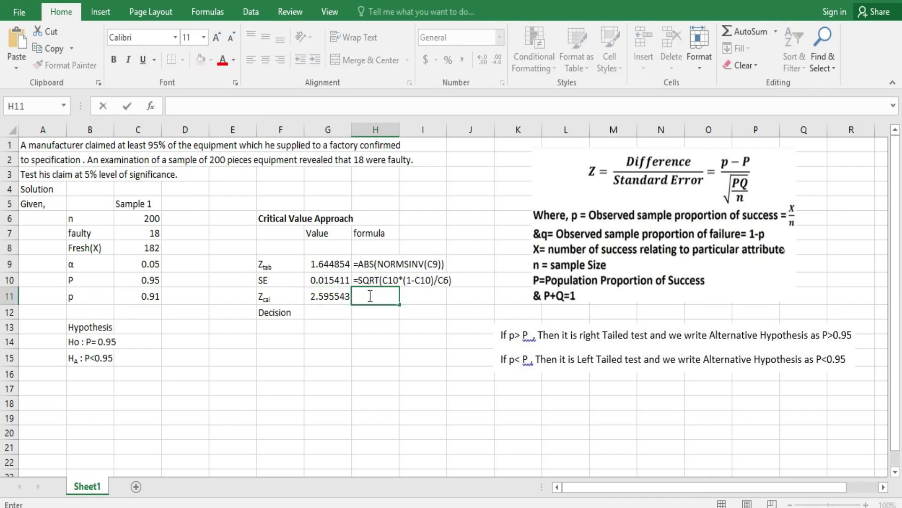
{"action": "key", "text": "ctrl+v"}
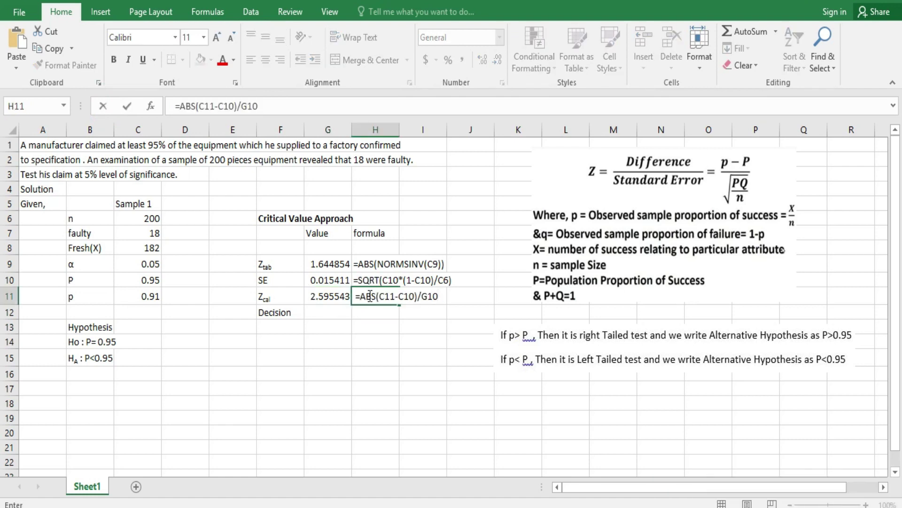
{"action": "left_click", "coordinate": [318, 312]}
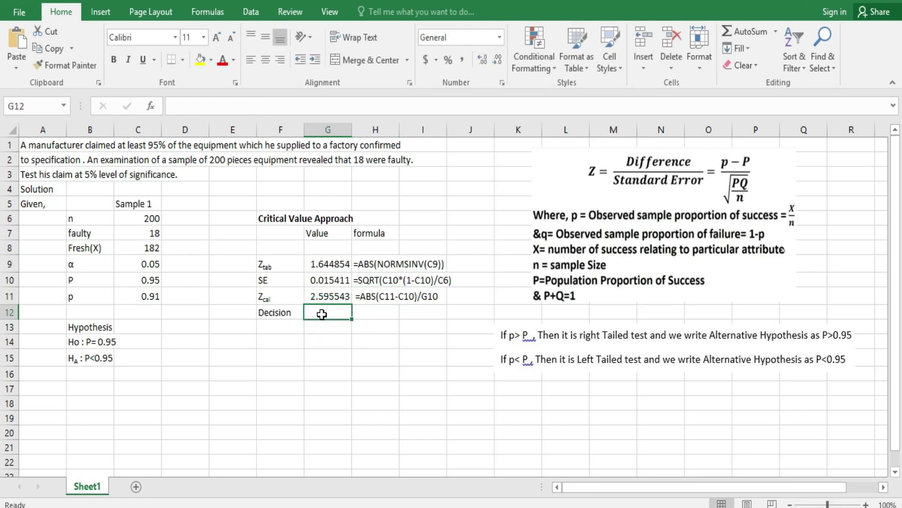
{"action": "left_click", "coordinate": [278, 328]}
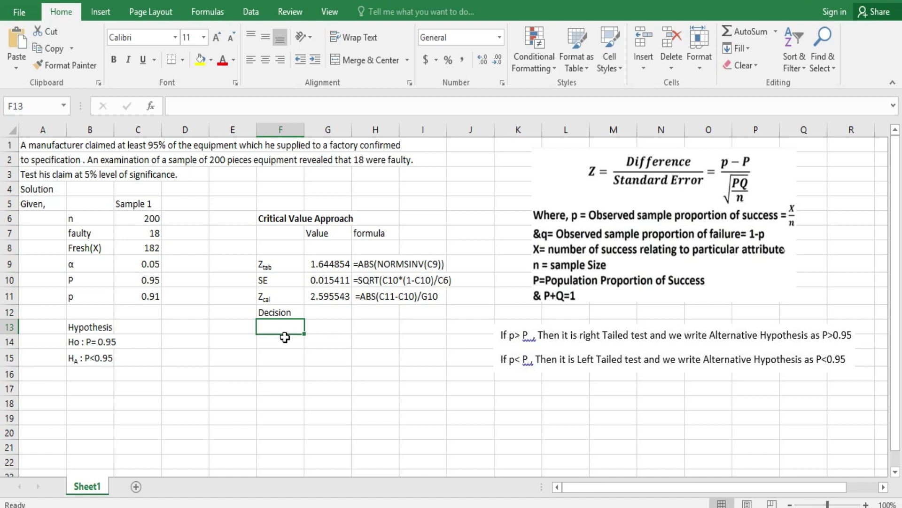
Enter =IF(G11>G9,"Reject Ho","Accept Ho") in F13, which displays Reject Ho.
{"action": "type", "text": "="}
{"action": "type", "text": "i"}
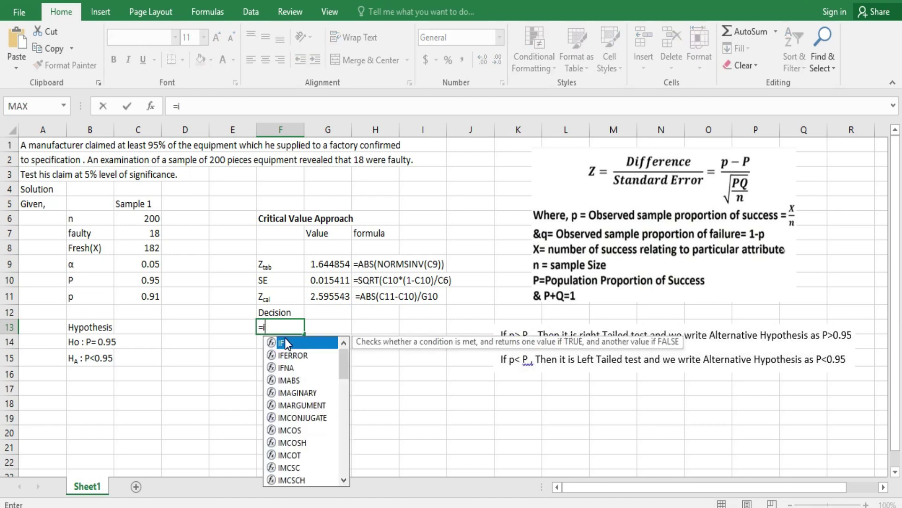
{"action": "type", "text": "f"}
{"action": "double_click", "coordinate": [285, 347]}
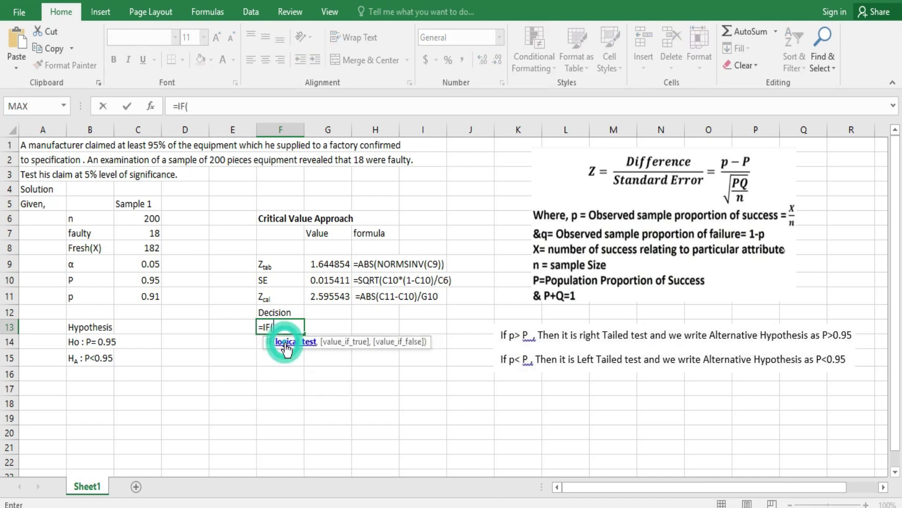
{"action": "left_click", "coordinate": [329, 298]}
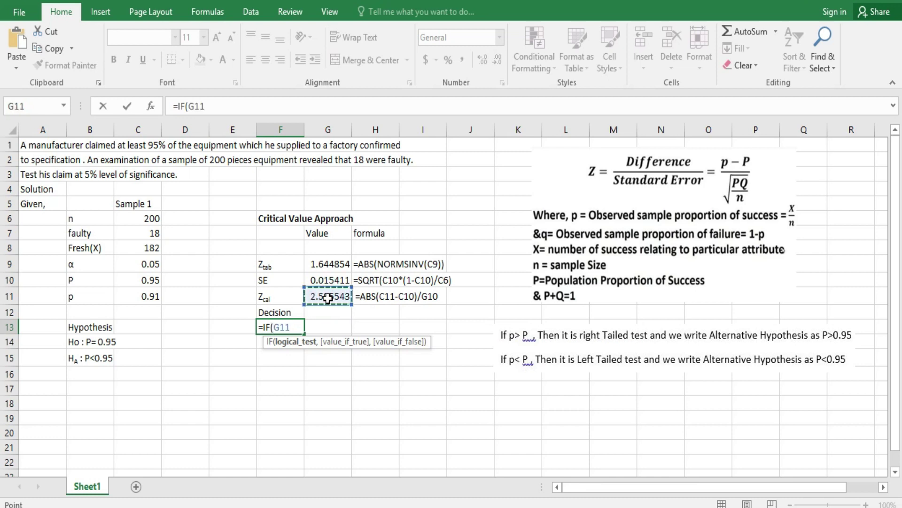
{"action": "type", "text": ">"}
{"action": "left_click", "coordinate": [328, 267]}
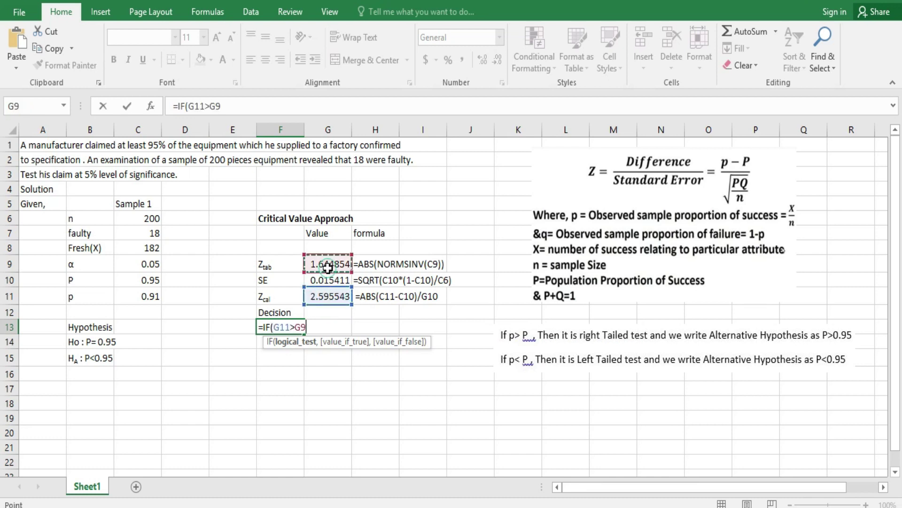
{"action": "type", "text": ","}
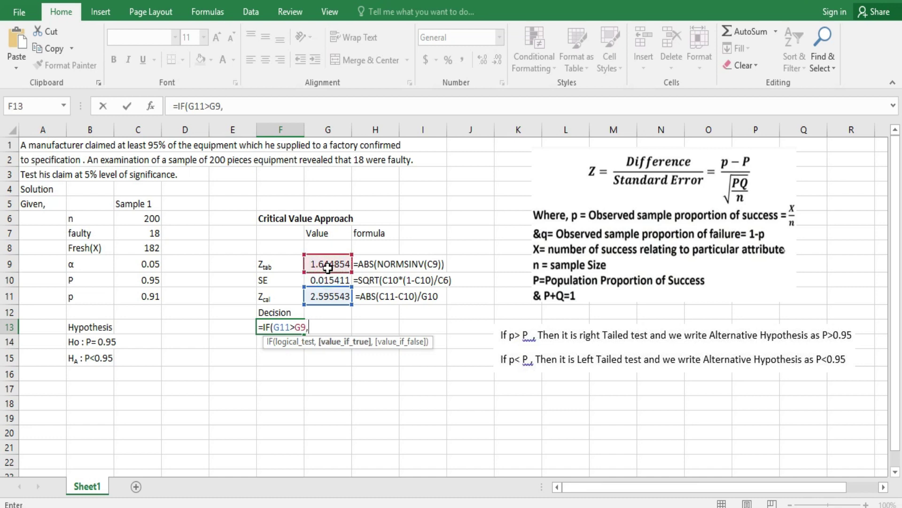
{"action": "type", "text": "\""}
{"action": "type", "text": "R"}
{"action": "type", "text": "eject"}
{"action": "type", "text": " H"}
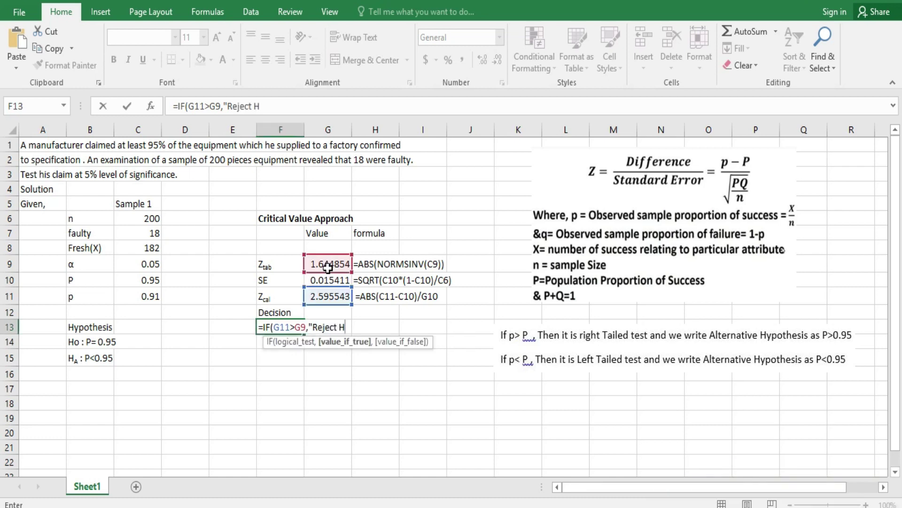
{"action": "type", "text": "o,"}
{"action": "key", "text": "BackSpace"}
{"action": "type", "text": "\""}
{"action": "type", "text": ","}
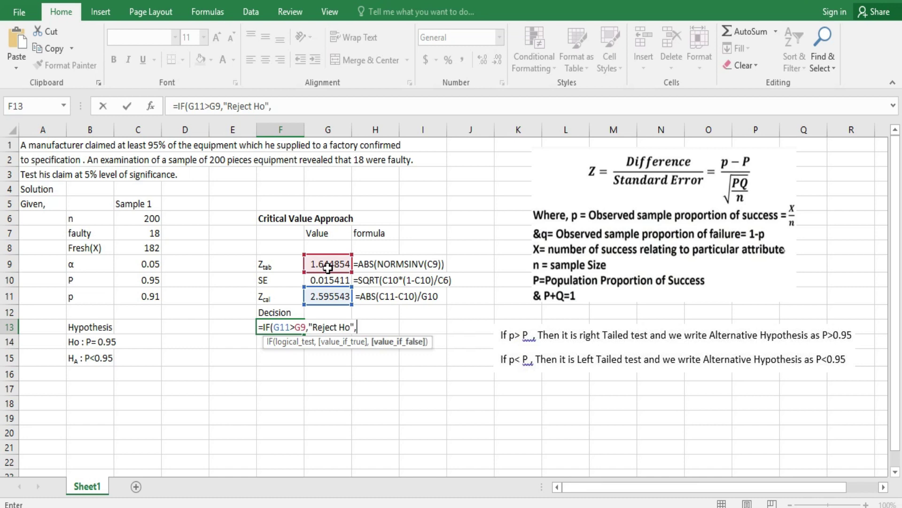
{"action": "type", "text": "\""}
{"action": "type", "text": "Ac"}
{"action": "type", "text": "c"}
{"action": "type", "text": "ep"}
{"action": "type", "text": "t"}
{"action": "type", "text": " Ho"}
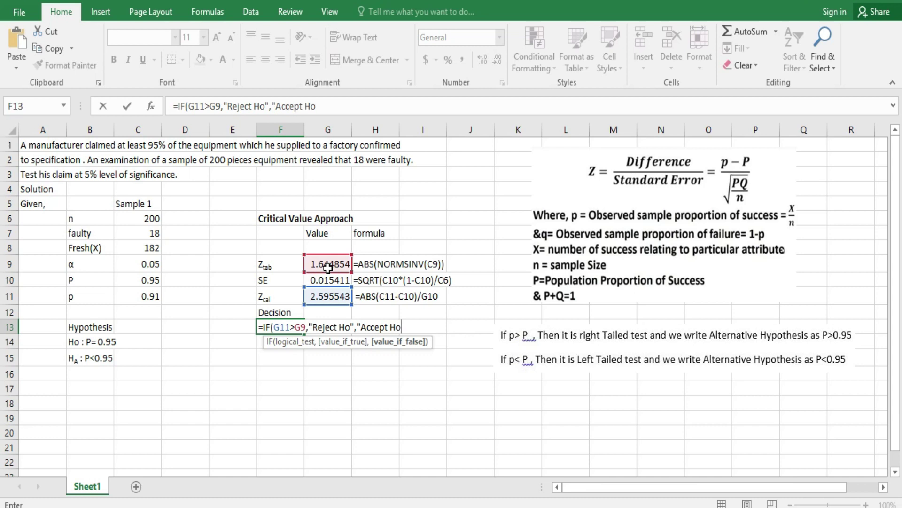
{"action": "type", "text": "\""}
{"action": "type", "text": ")"}
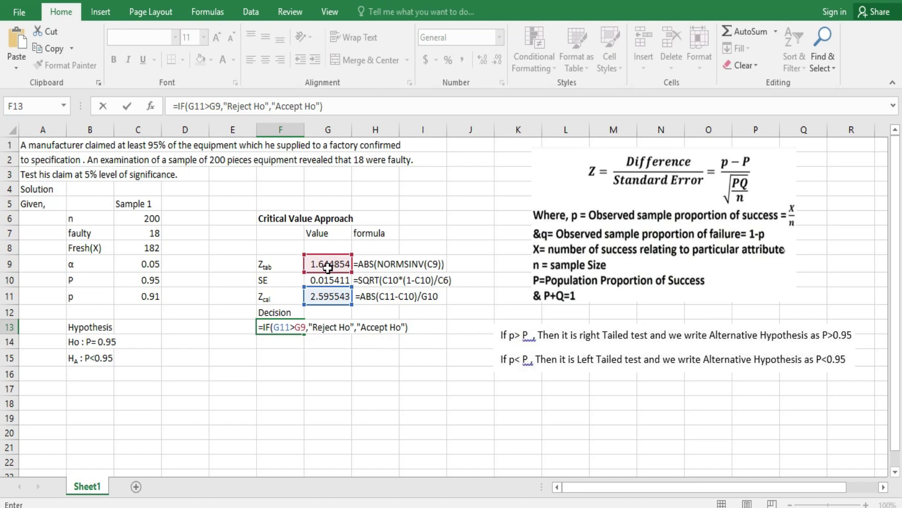
{"action": "key", "text": "Return"}
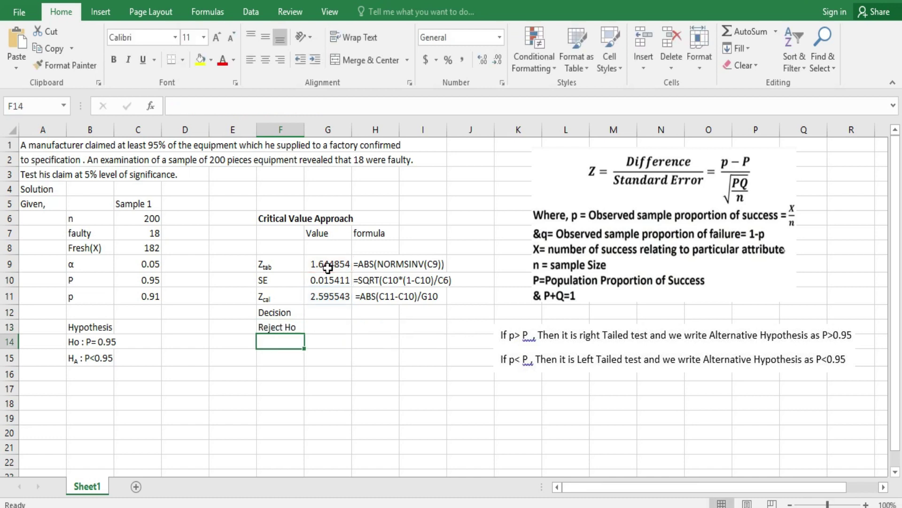
Paste F13's IF formula as text into H13 and move the tailed-test notes picture lower.
{"action": "left_click", "coordinate": [275, 328]}
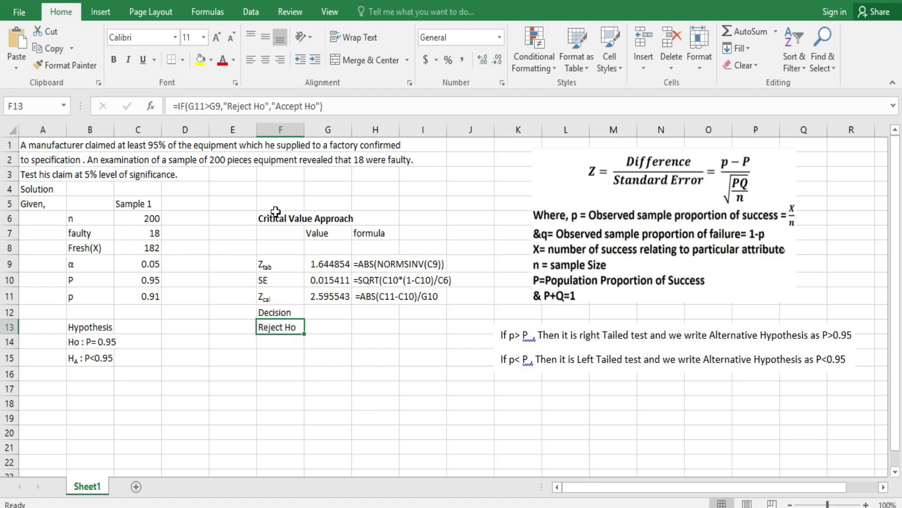
{"action": "left_click_drag", "start_coordinate": [323, 105], "coordinate": [173, 107]}
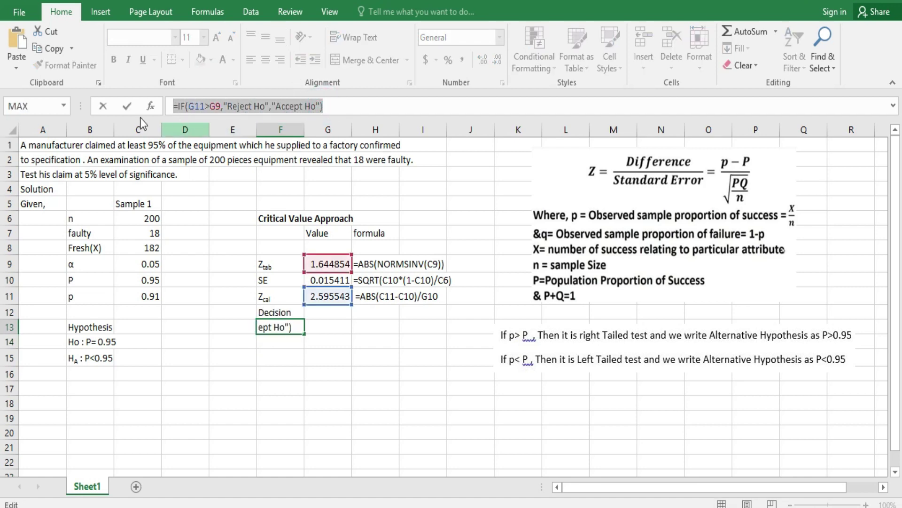
{"action": "left_click", "coordinate": [102, 108]}
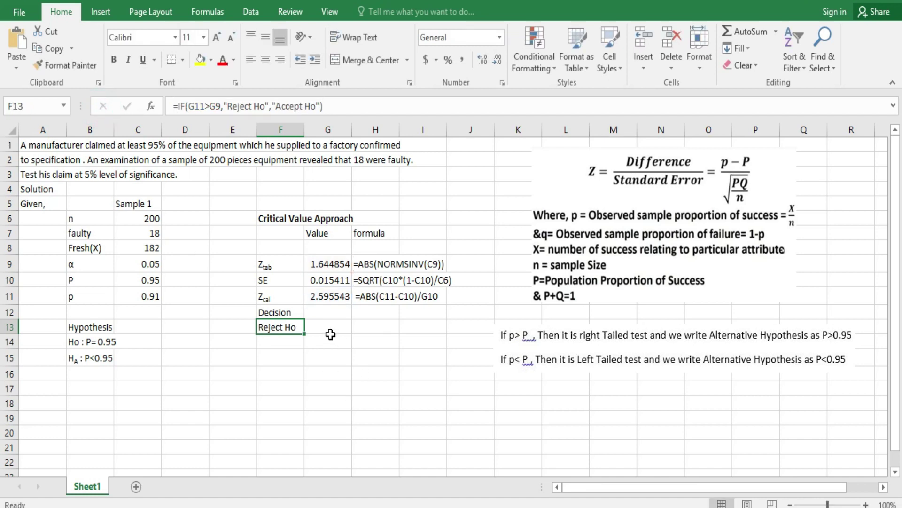
{"action": "left_click", "coordinate": [362, 325]}
{"action": "double_click", "coordinate": [370, 326]}
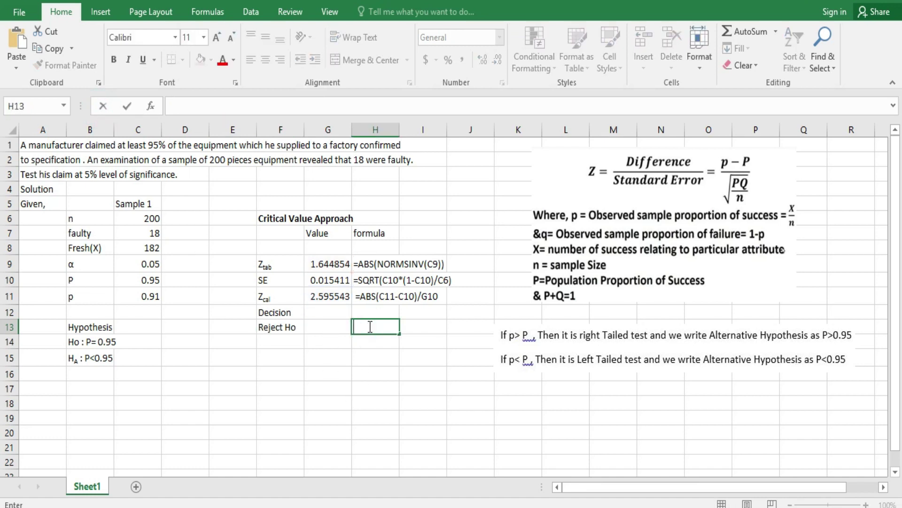
{"action": "type", "text": "'"}
{"action": "key", "text": "ctrl+v"}
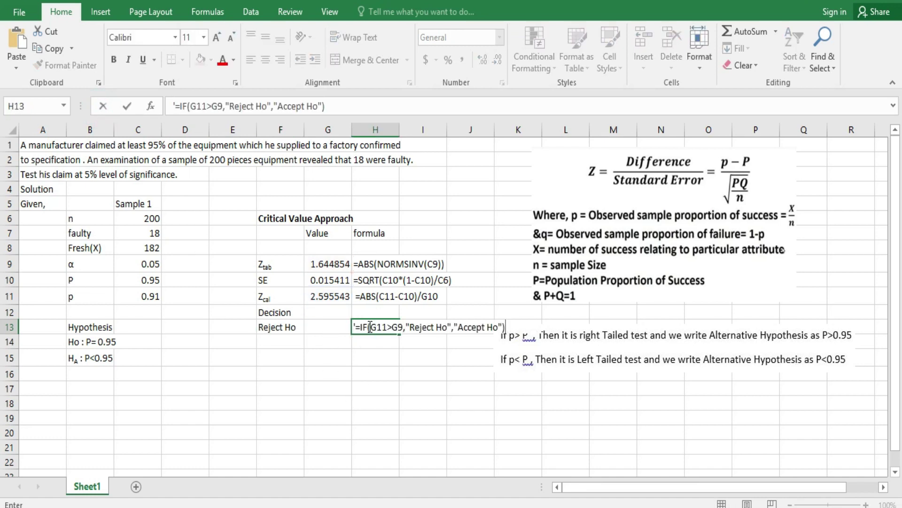
{"action": "left_click_drag", "start_coordinate": [526, 336], "coordinate": [538, 365]}
{"action": "left_click", "coordinate": [442, 355]}
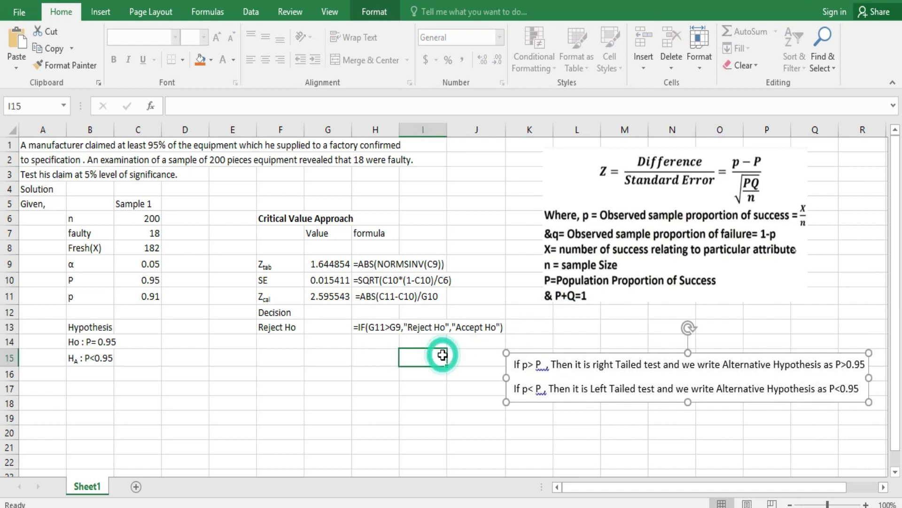